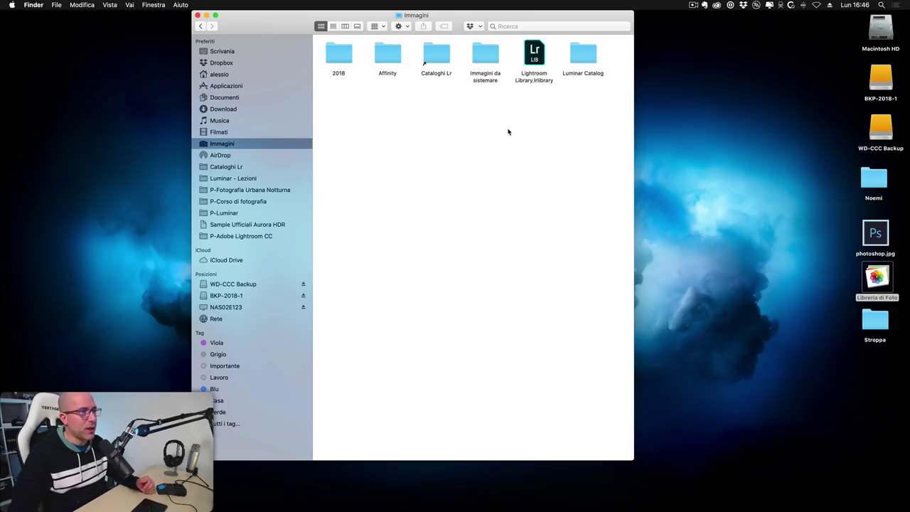
In Finder, open Immagini da sistemare and browse its PC lavoro, Pc Vecchio, Provino and Sessione 1 subfolders
click(486, 61)
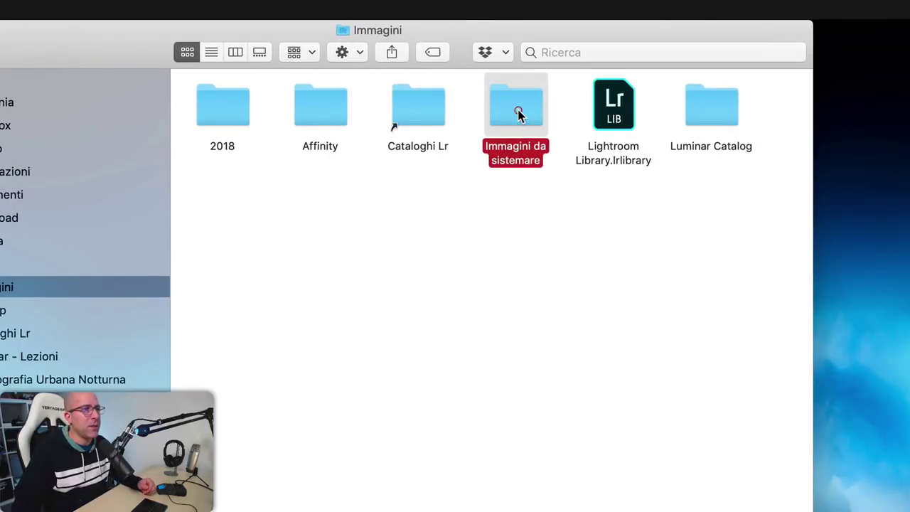
double_click(518, 116)
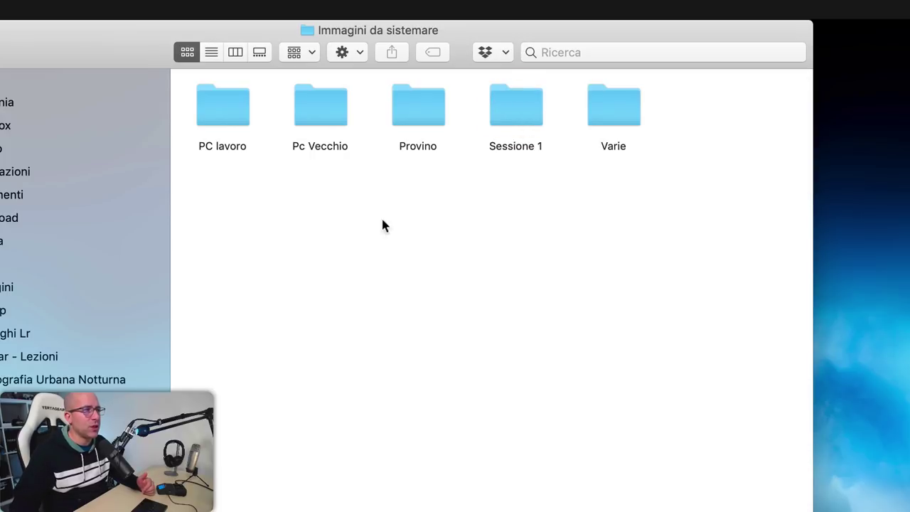
click(221, 108)
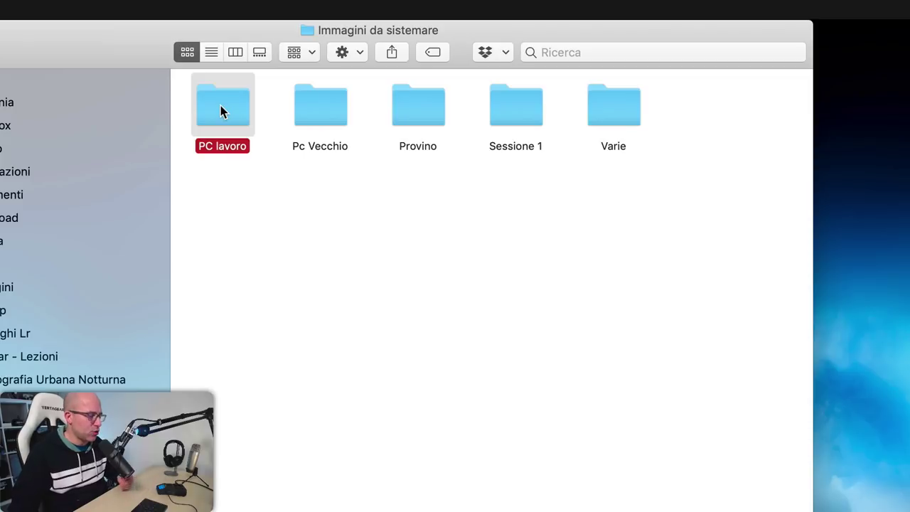
click(331, 108)
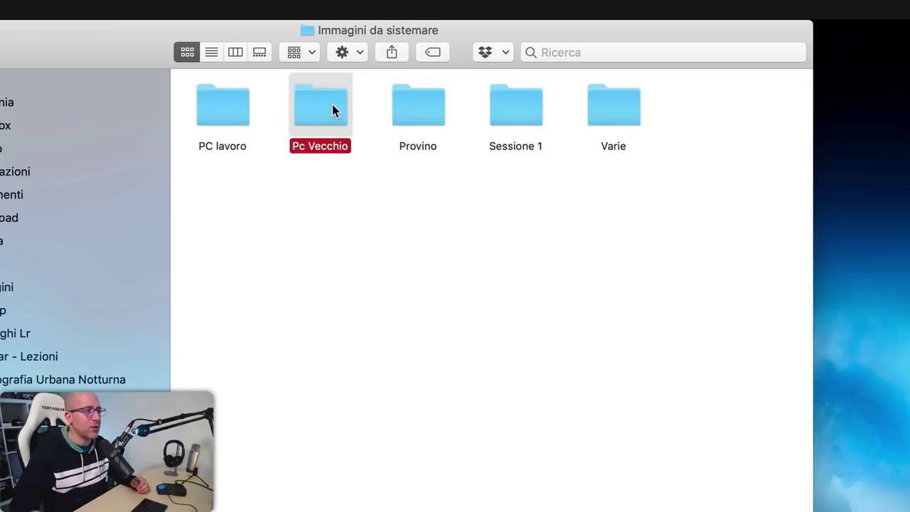
click(412, 110)
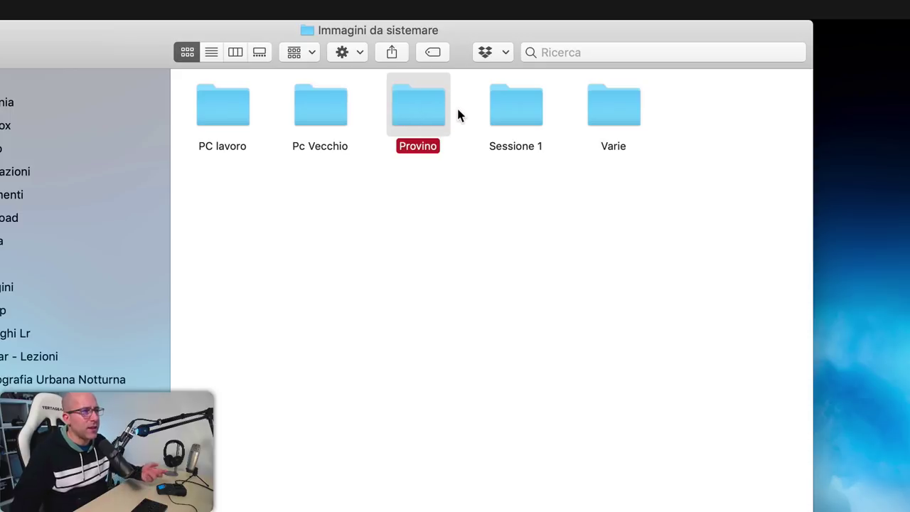
click(510, 112)
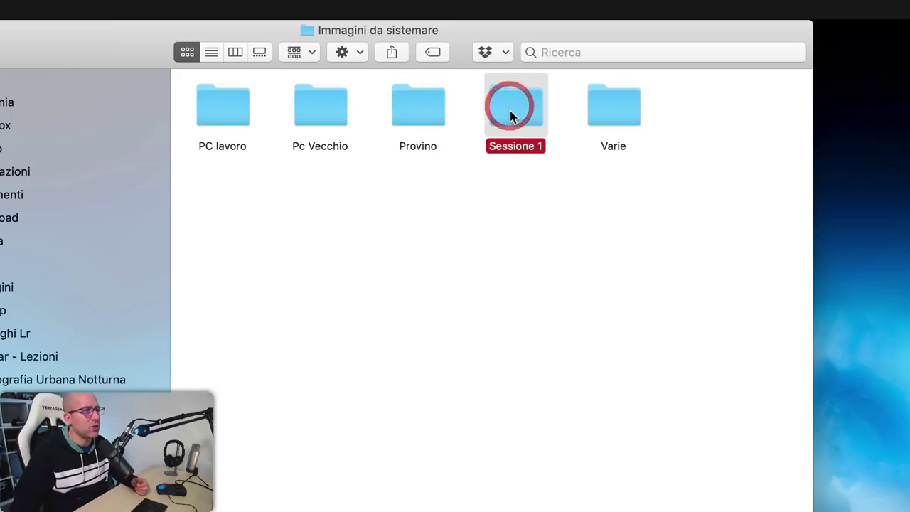
click(417, 114)
Look inside the Varie subfolder, go back up, then return to the Lightroom library
click(609, 114)
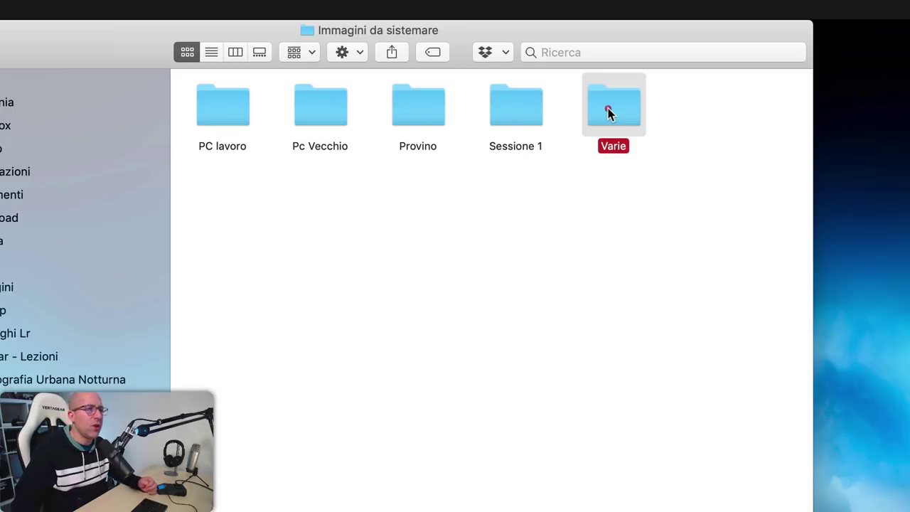
double_click(628, 147)
key(super+bracketleft)
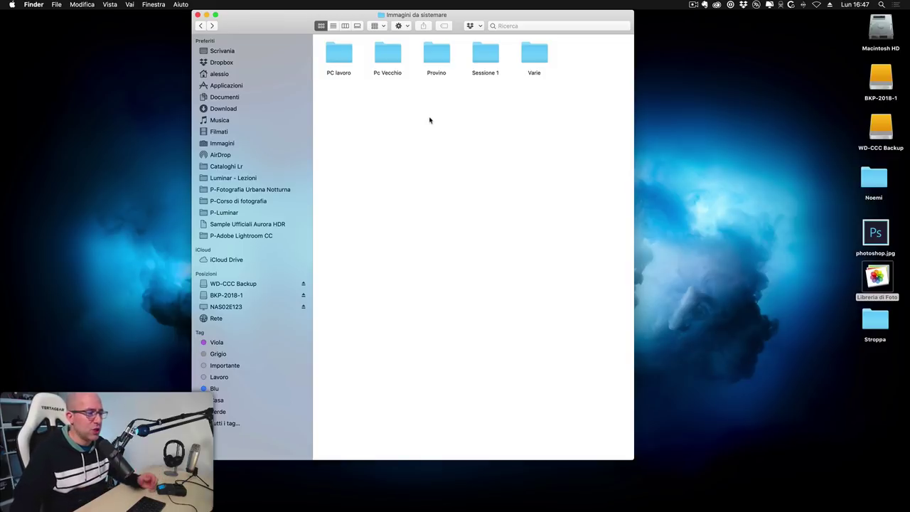
mouse_move(216, 498)
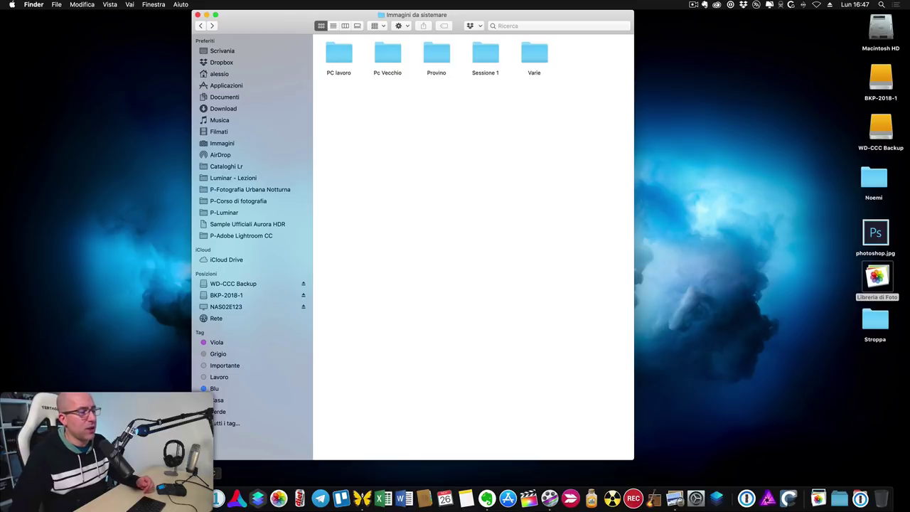
key(ctrl+Right)
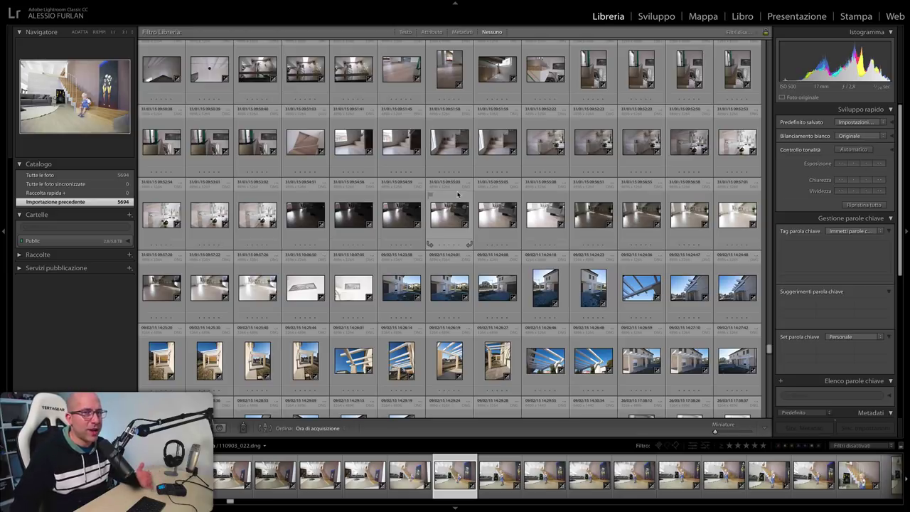
Create catalog 'Organizzazione immagini' in the Immagini folder and show Lightroom full screen
click(69, 5)
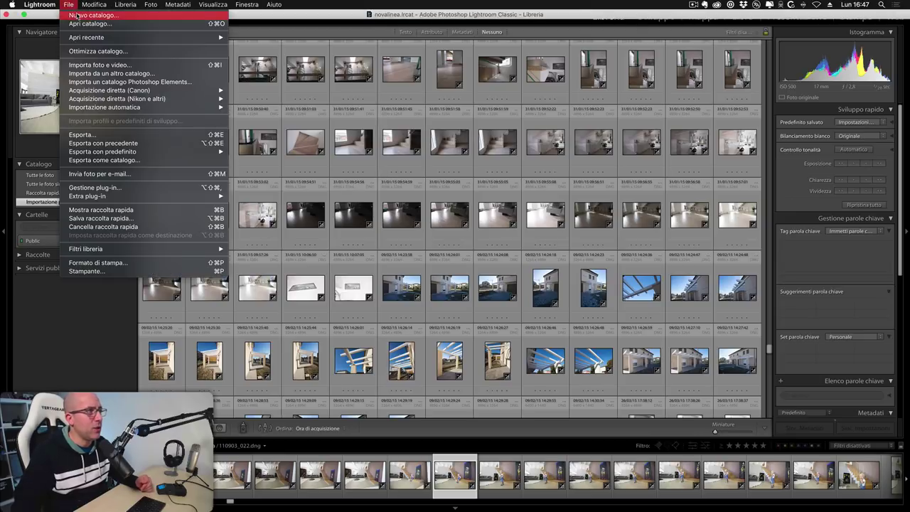
click(510, 177)
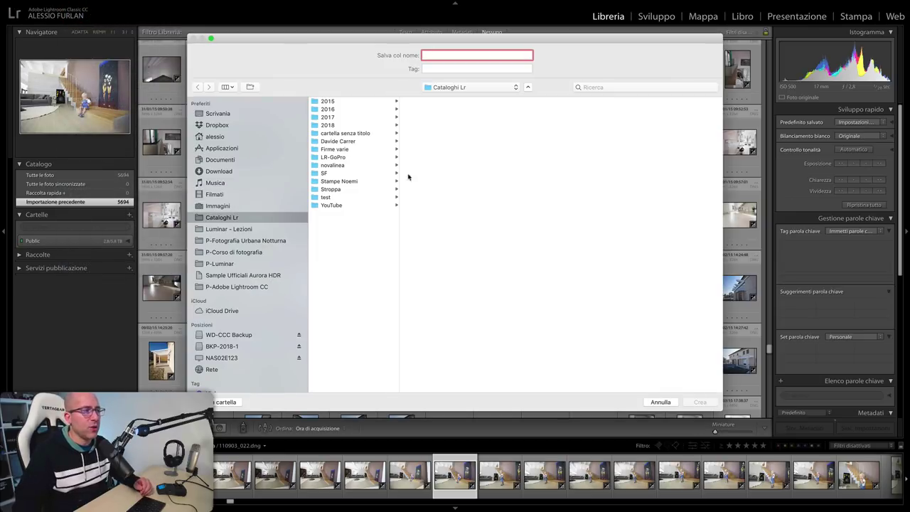
click(213, 205)
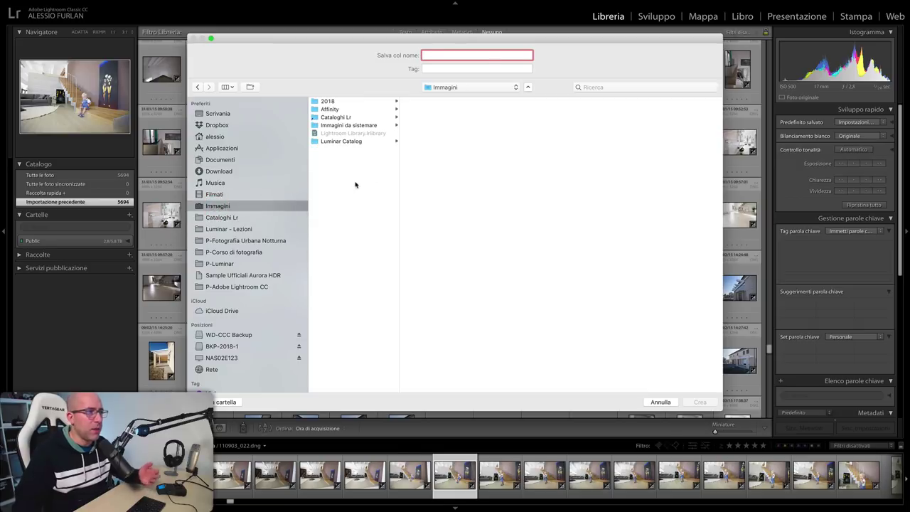
click(475, 55)
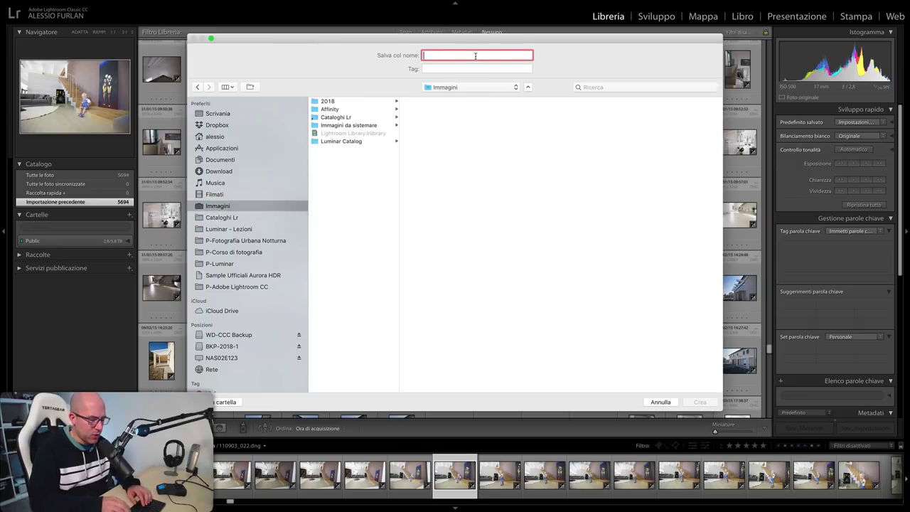
text(Orga)
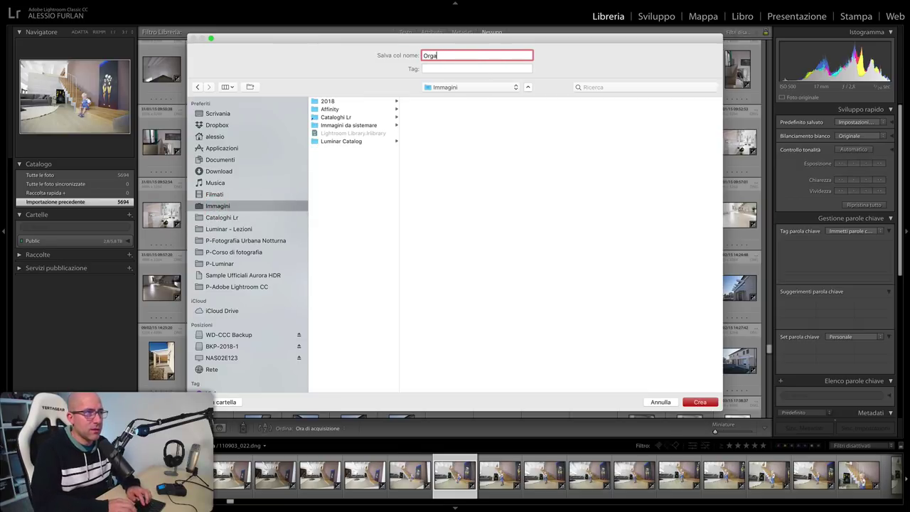
text(immagini)
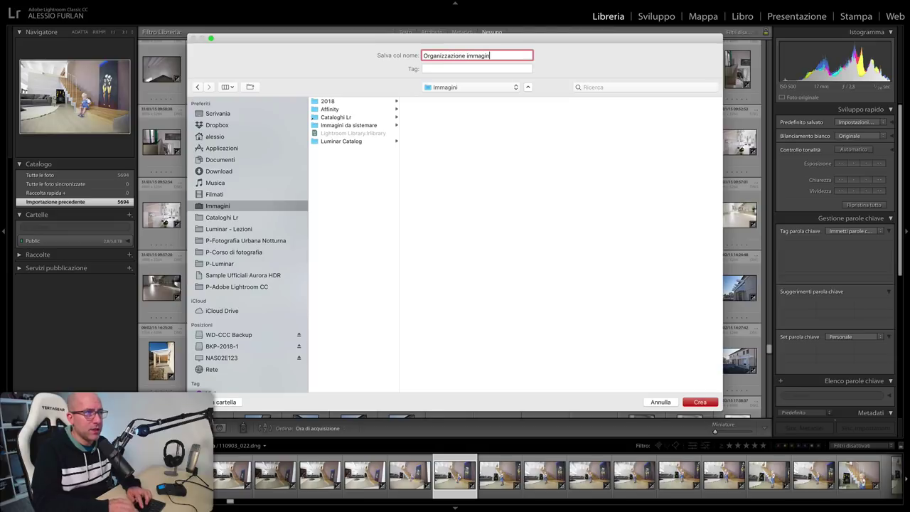
key(Return)
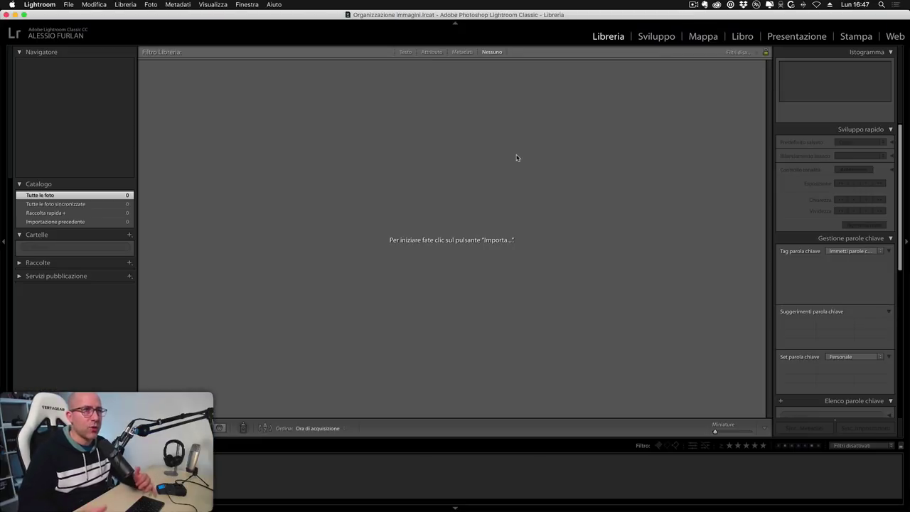
key(shift+f)
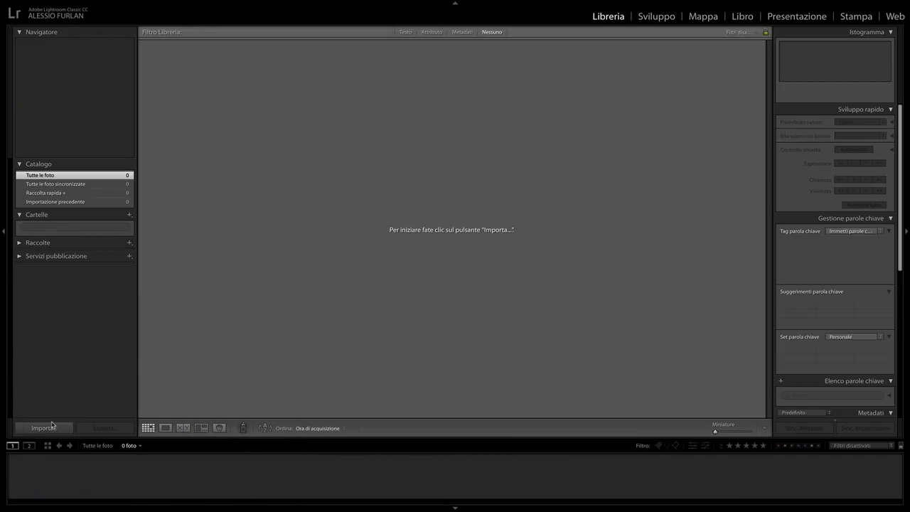
Import all 290 photos from Immagini > Immagini da sistemare, subfolders included, using Aggiungi
click(49, 429)
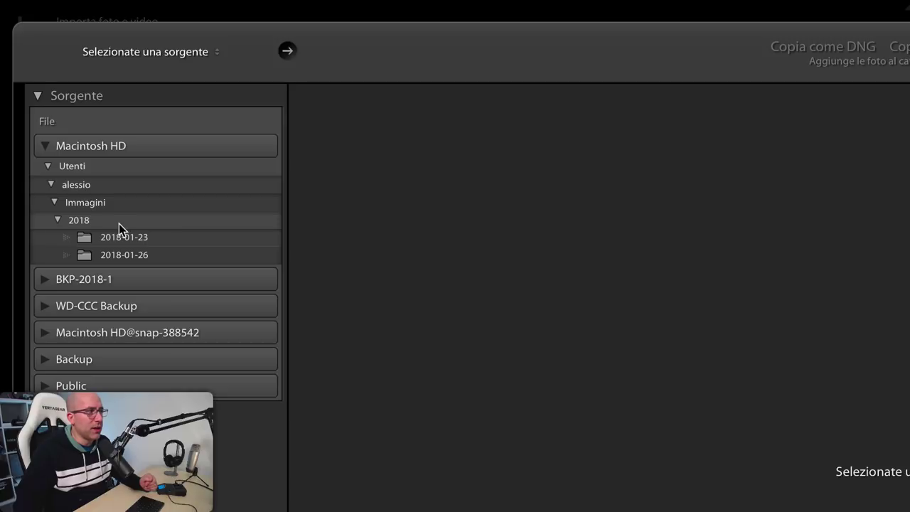
click(126, 203)
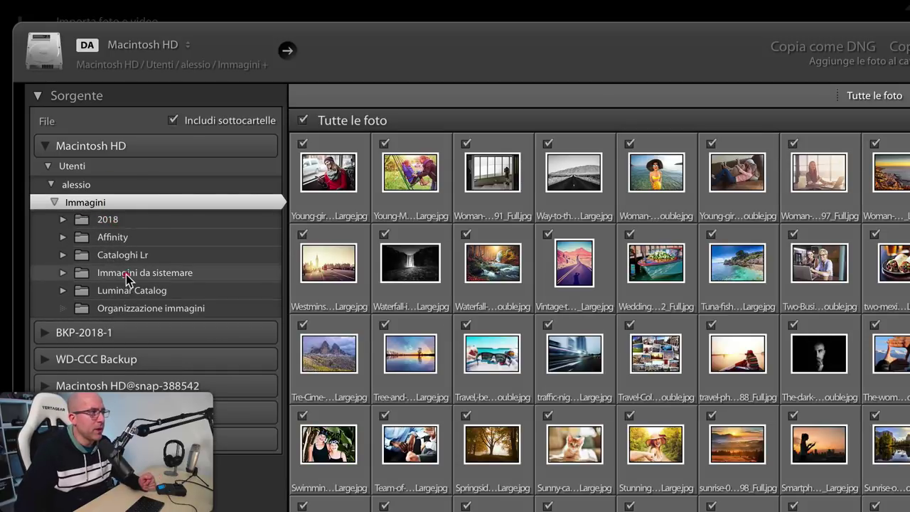
click(128, 275)
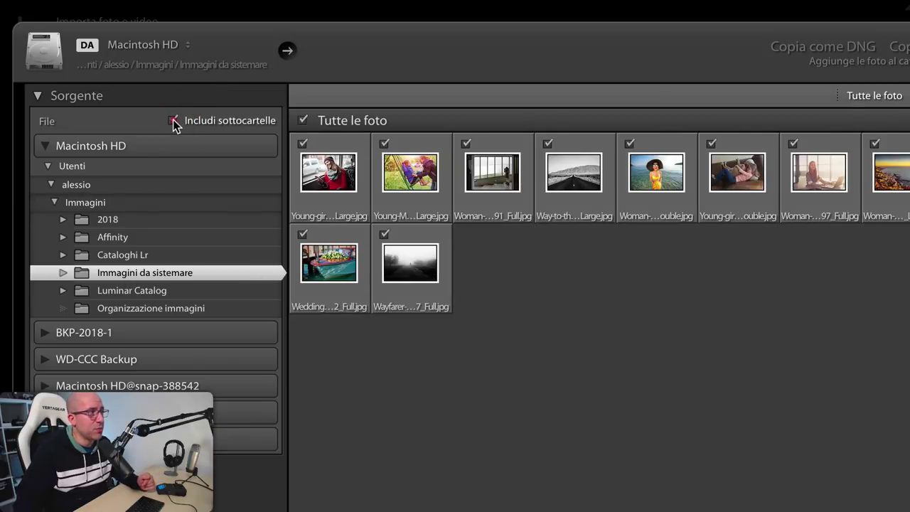
click(173, 122)
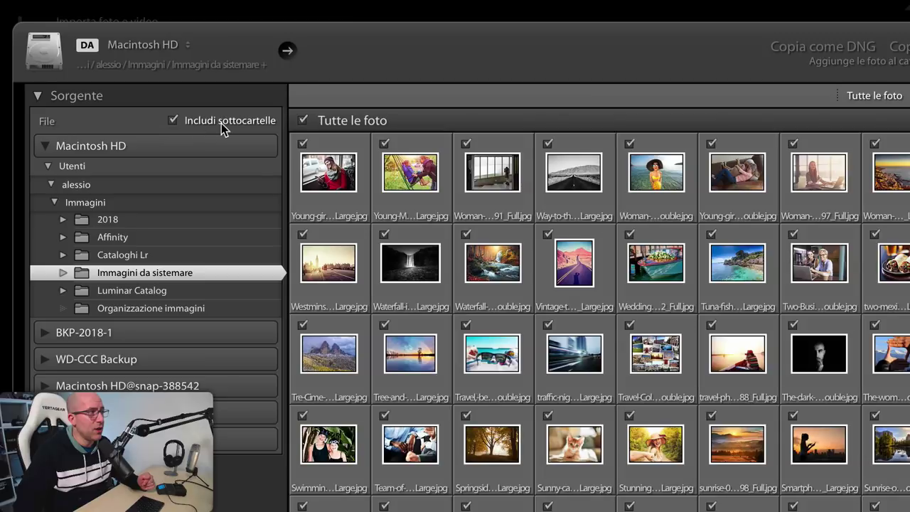
click(173, 121)
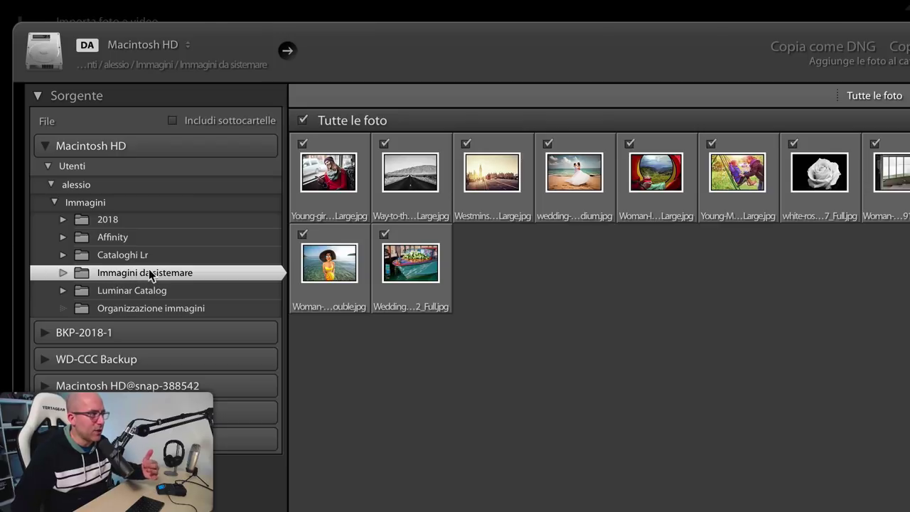
click(172, 121)
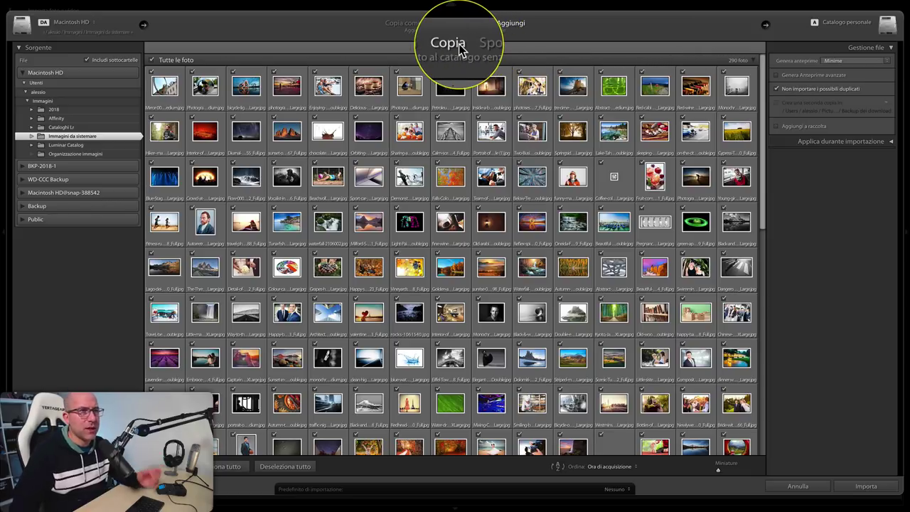
click(890, 489)
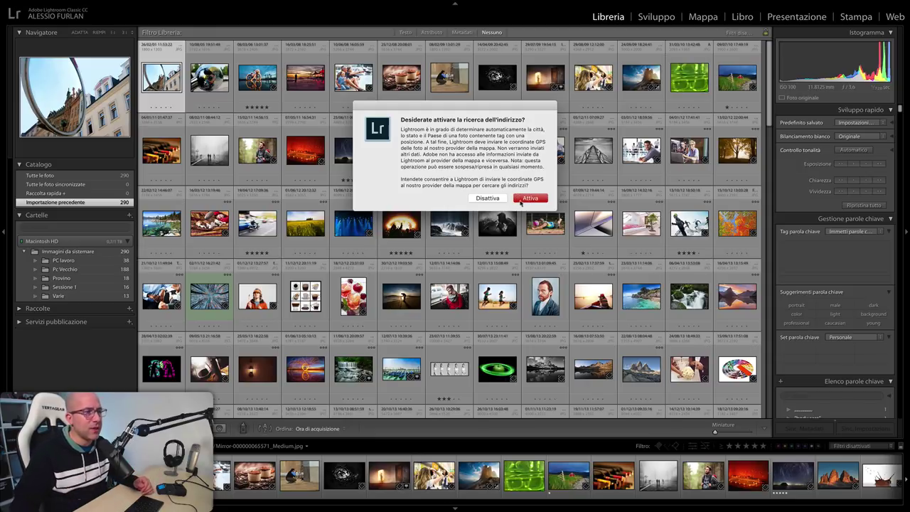
Close the address-lookup prompt and show only the 38 photos of the PC lavoro folder
click(479, 198)
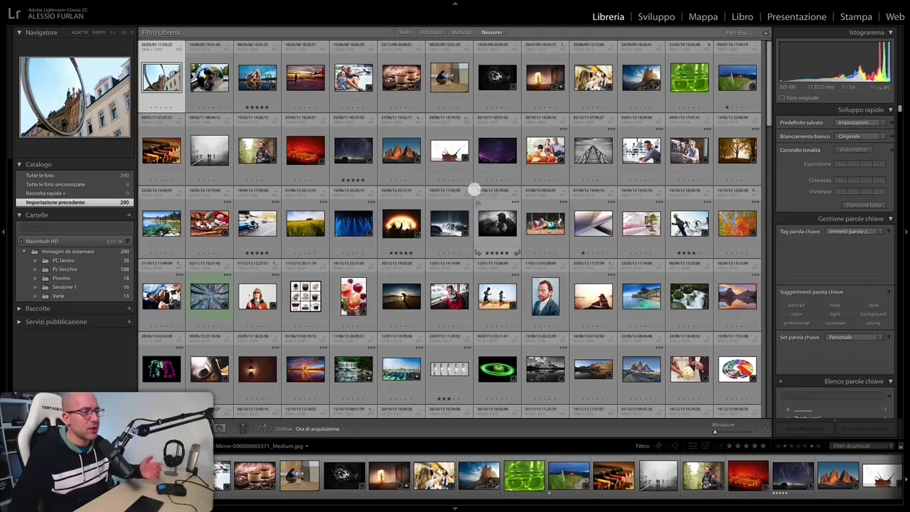
click(35, 23)
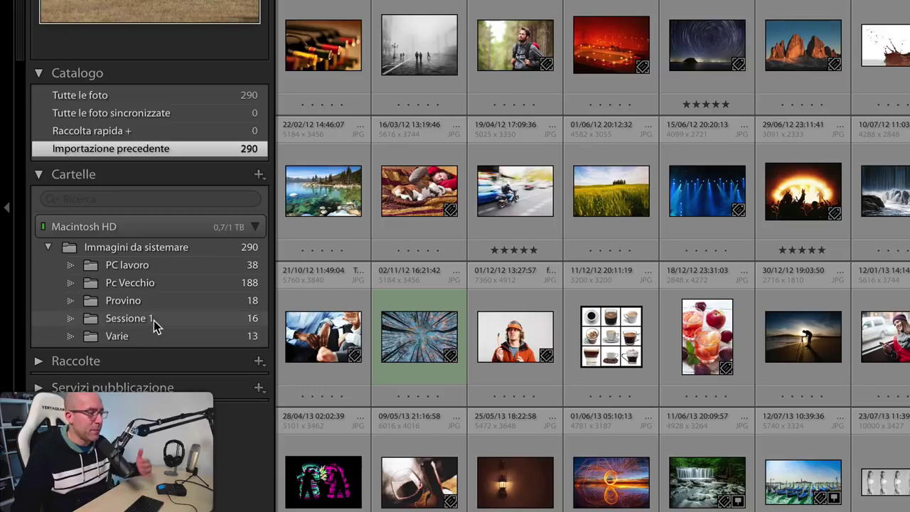
mouse_move(592, 296)
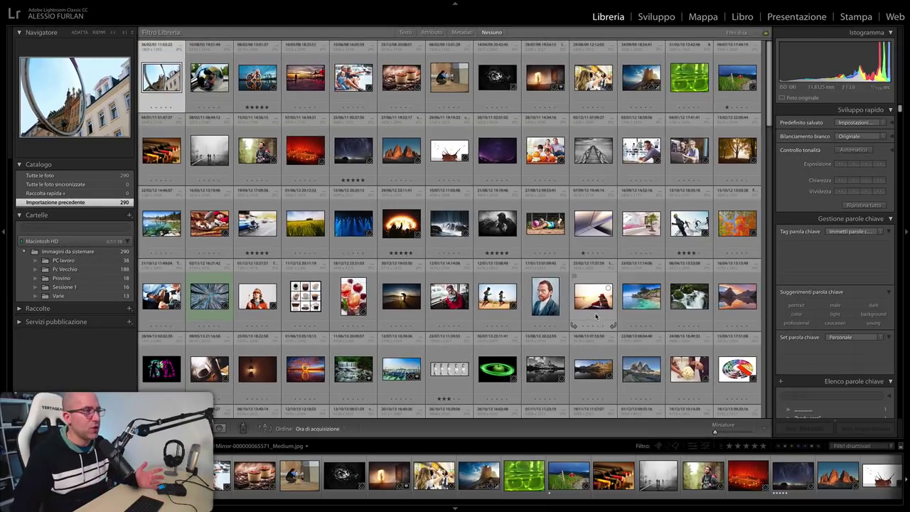
scroll(559, 189, down, 1)
scroll(558, 189, down, 4)
scroll(558, 189, up, 1)
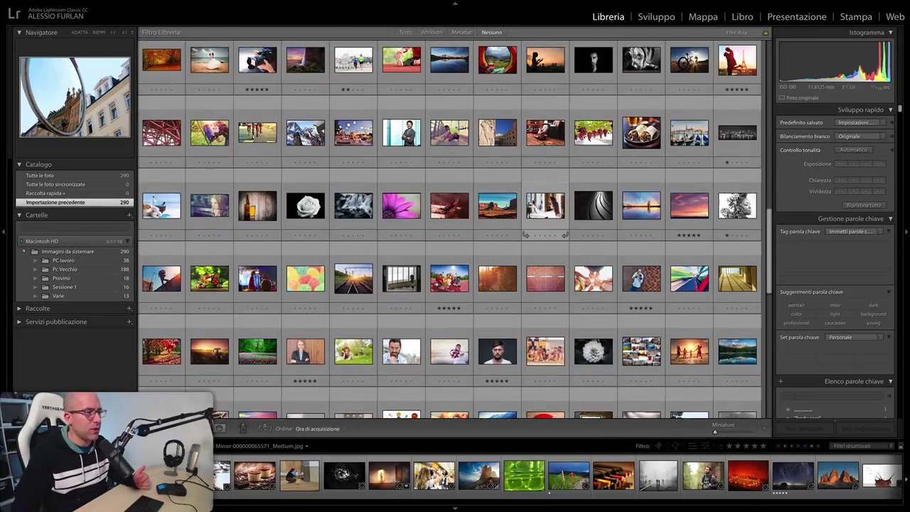
click(76, 260)
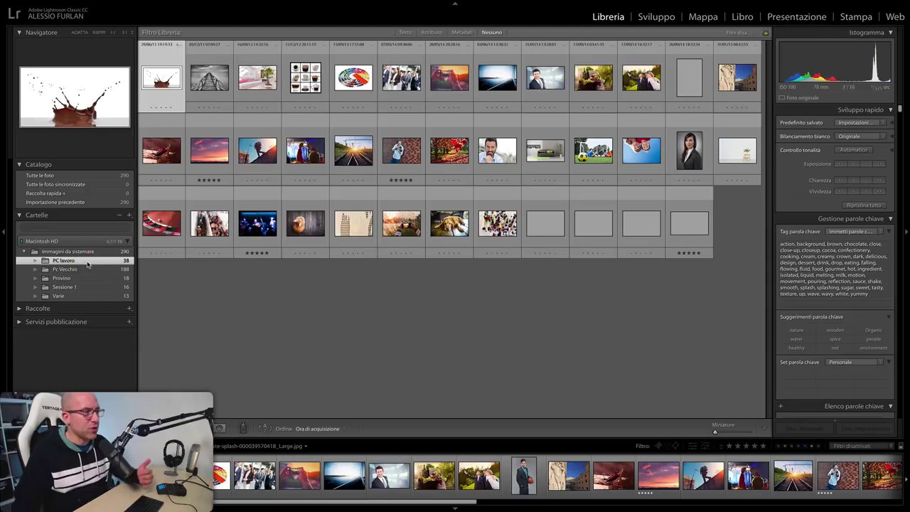
click(86, 268)
click(86, 261)
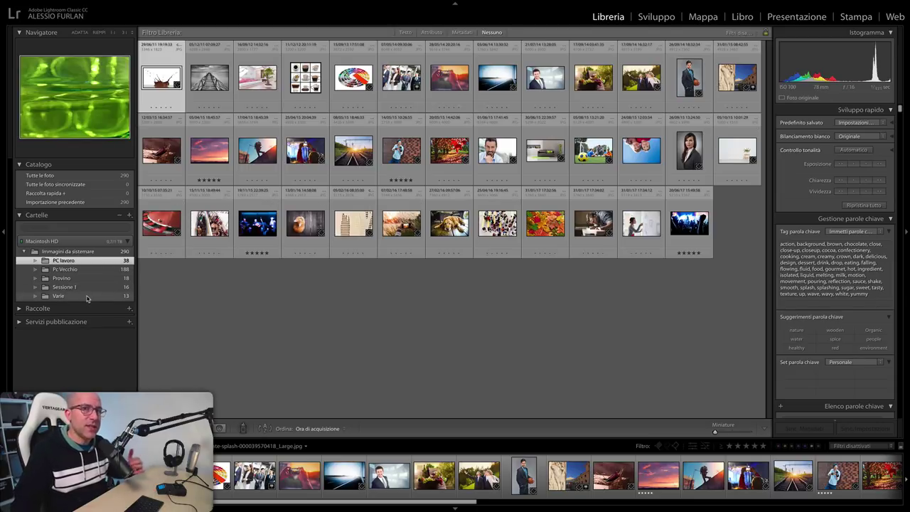
Show all Immagini da sistemare photos with the Library Filter bar visible and extended thumbnail info
click(582, 284)
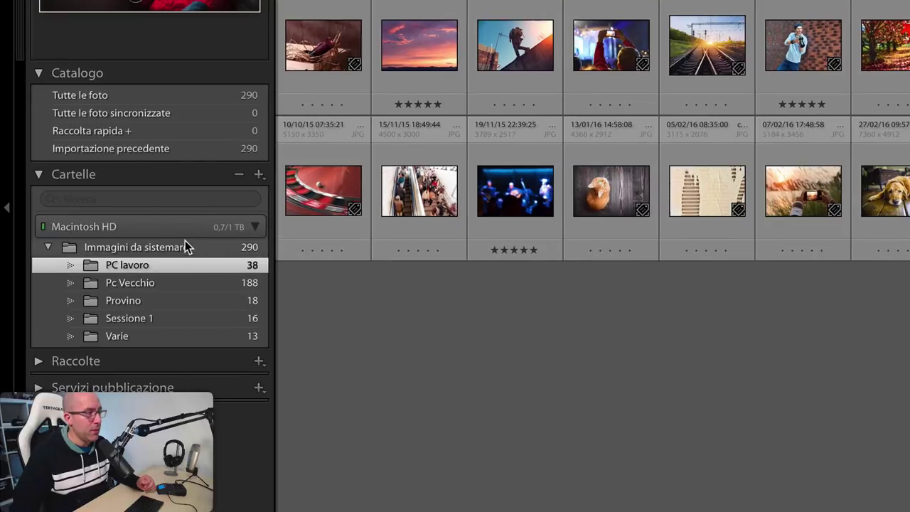
click(183, 246)
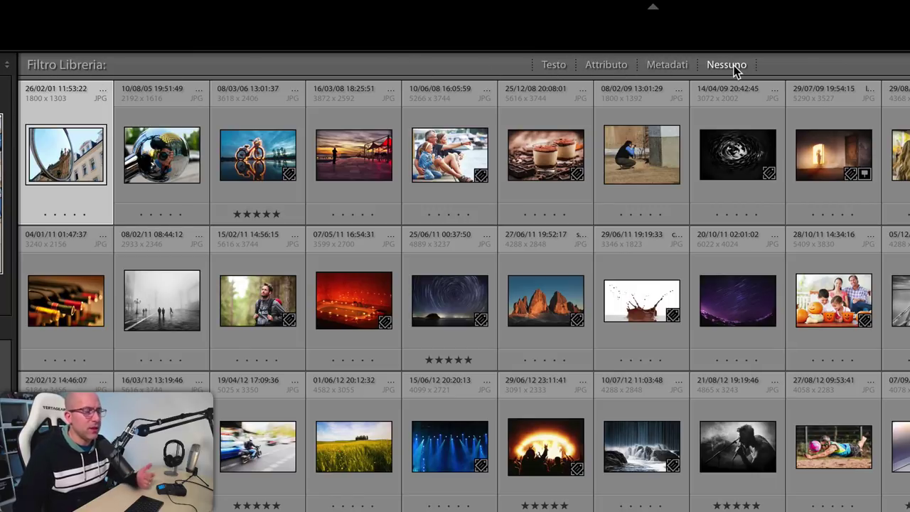
mouse_move(736, 153)
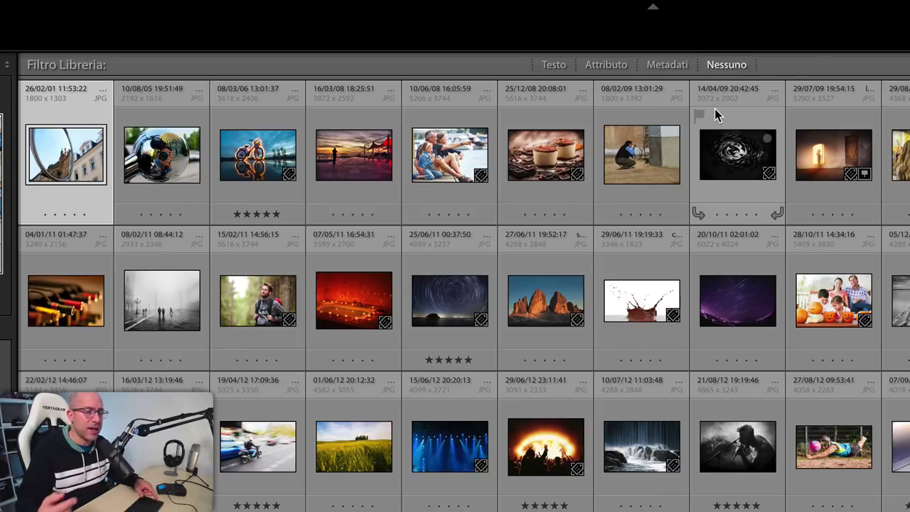
key(backslash)
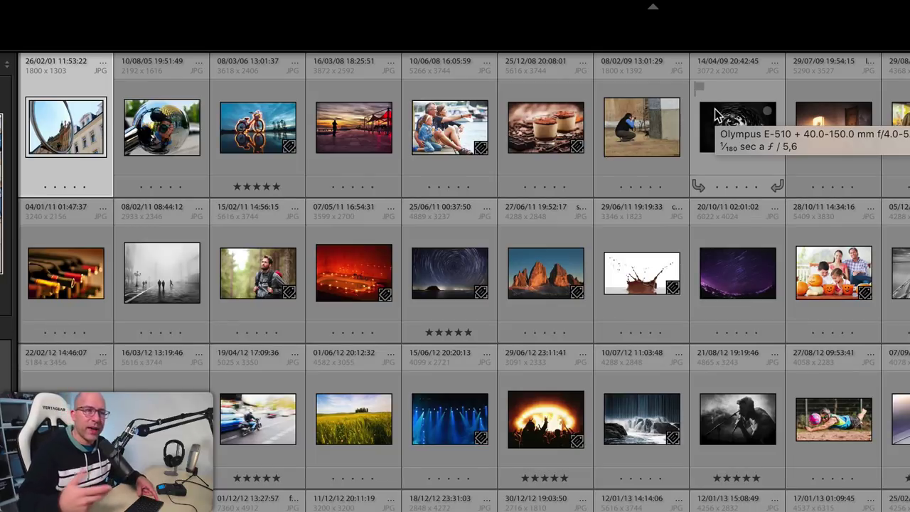
key(backslash)
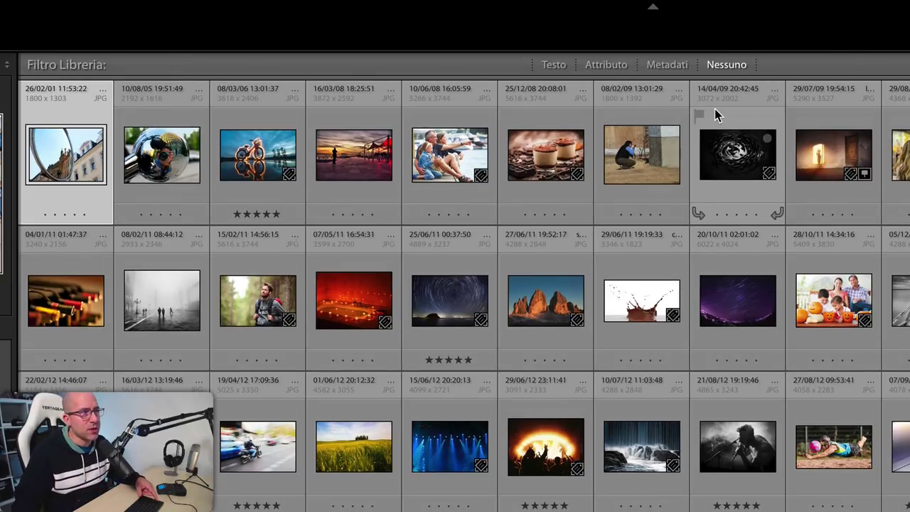
key(backslash)
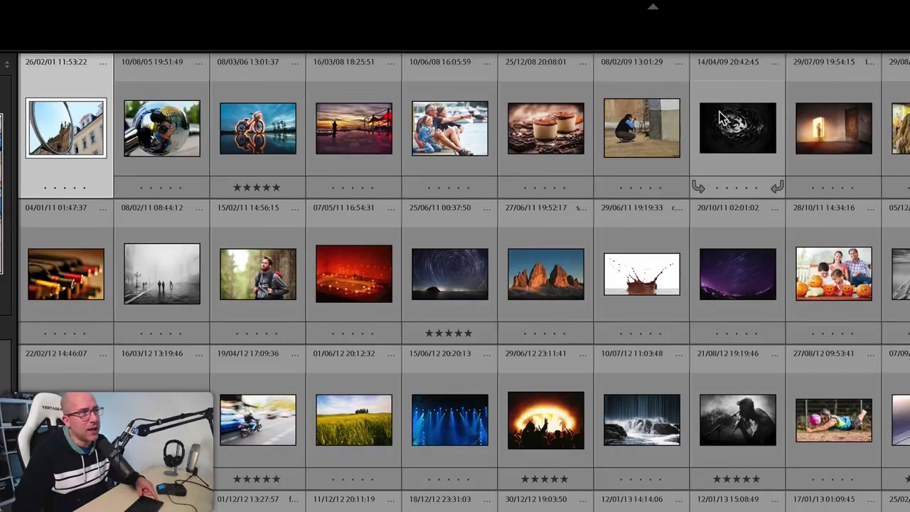
key(backslash)
key(j)
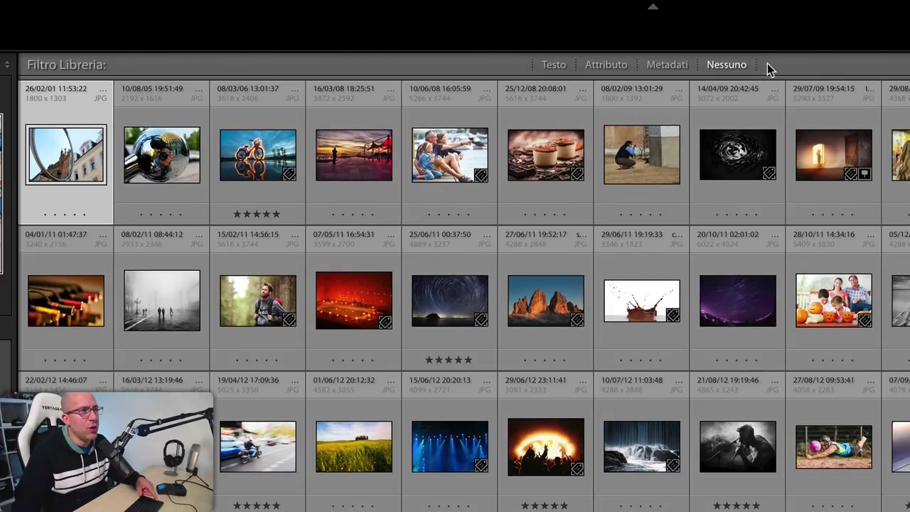
Switch the Library Filter to Metadati and make its first column filter by Data
click(171, 9)
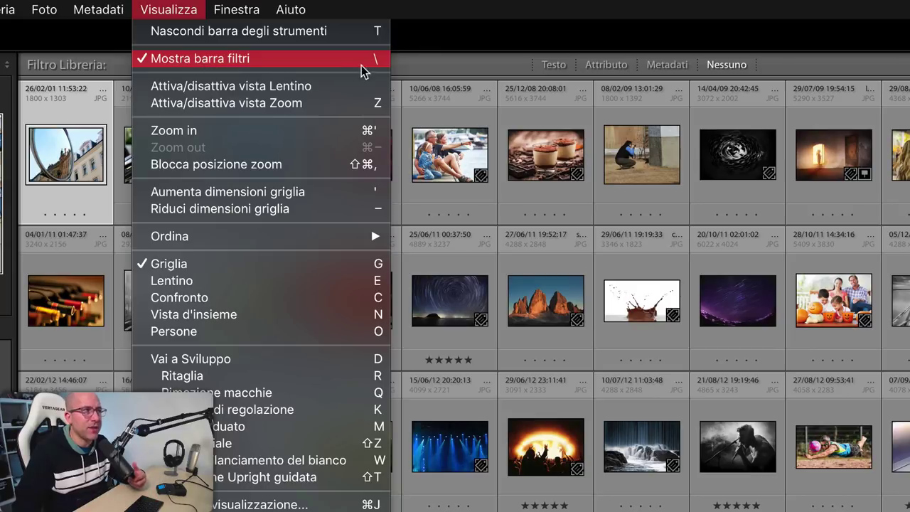
click(822, 69)
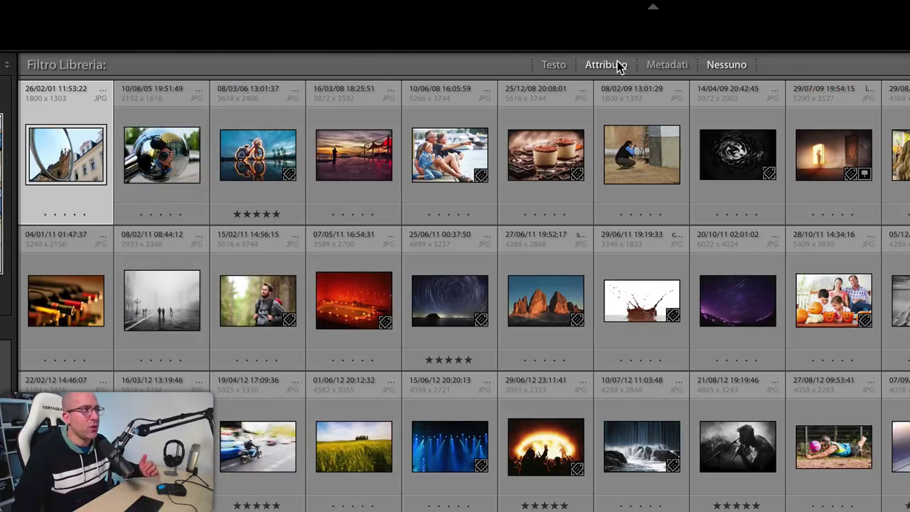
click(670, 67)
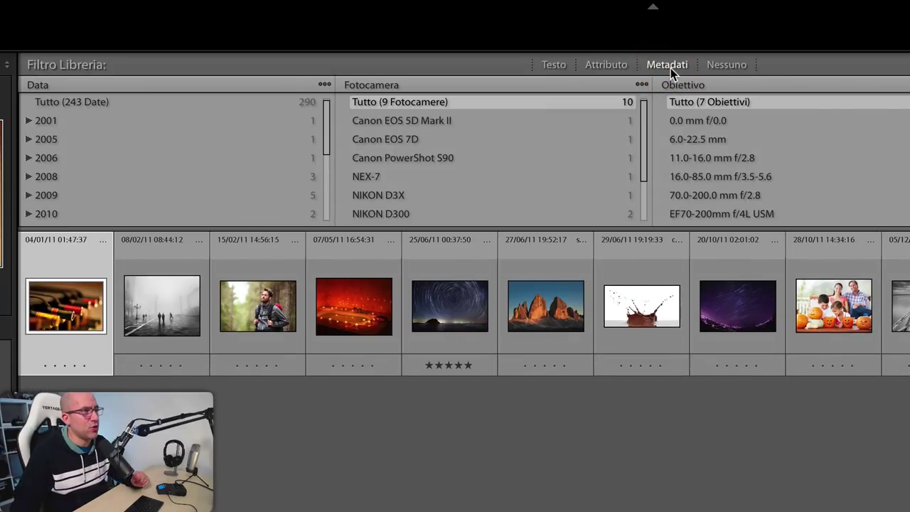
click(41, 86)
click(44, 84)
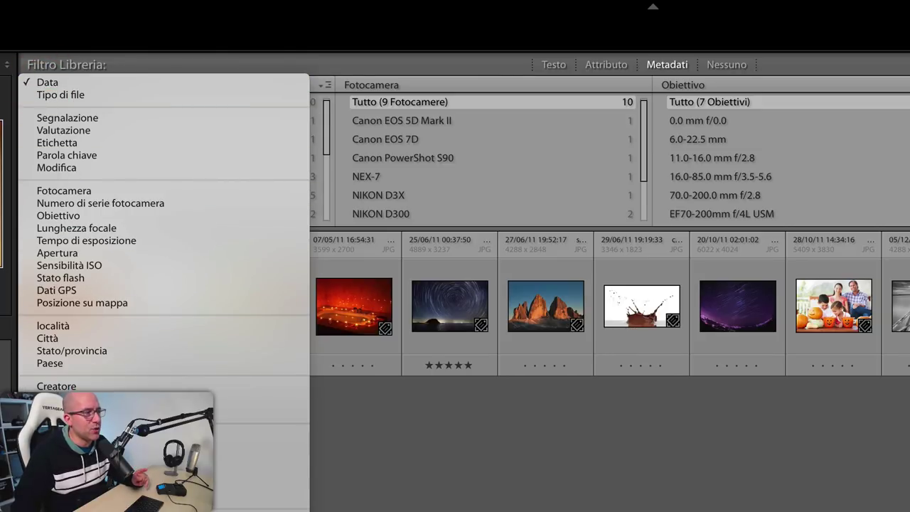
click(60, 84)
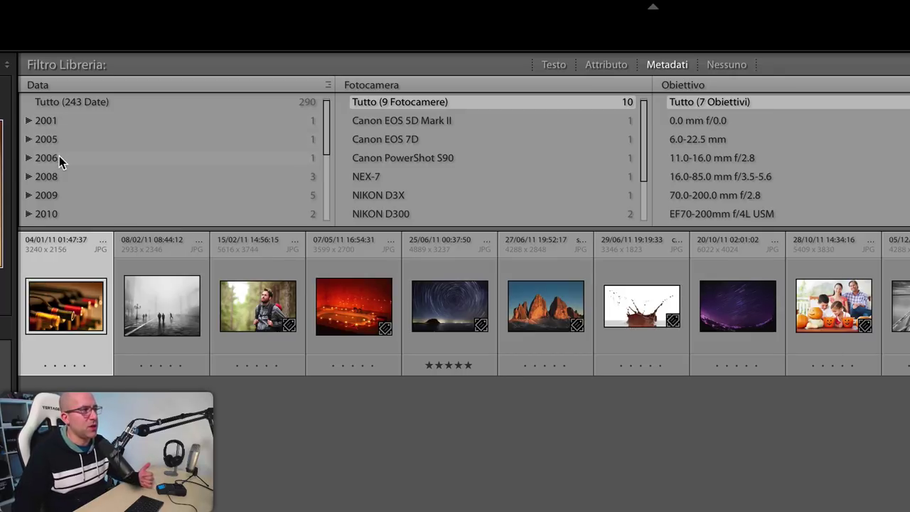
Check the photos from 2001, 2005 and 2015, then return to all dates
mouse_move(326, 145)
mouse_down()
mouse_move(319, 238)
mouse_move(318, 147)
mouse_up()
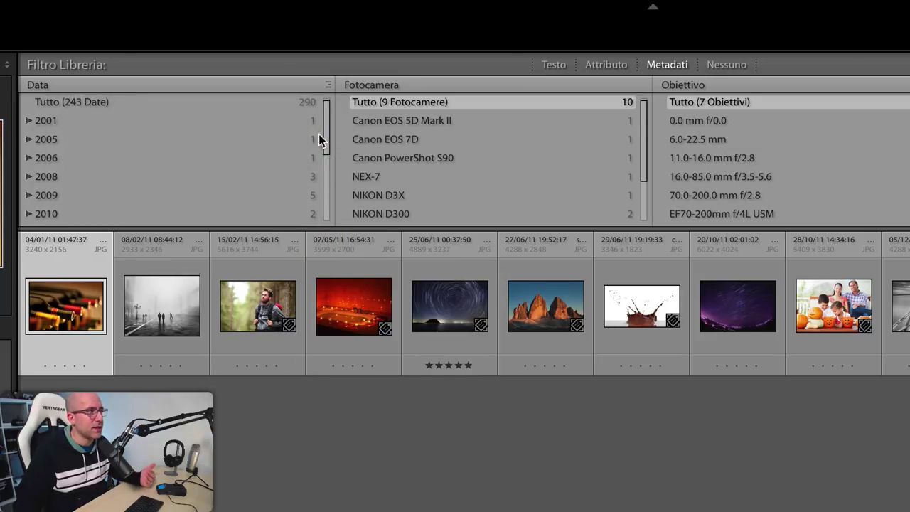
click(86, 123)
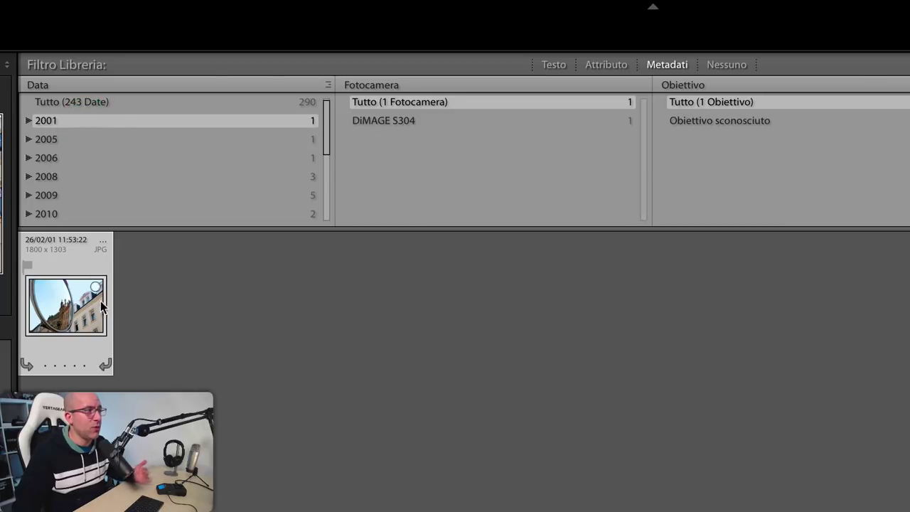
click(108, 140)
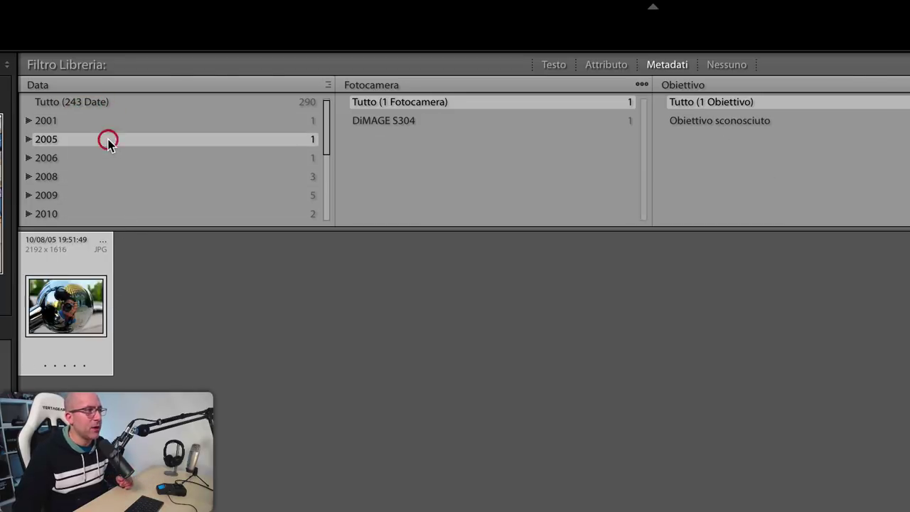
scroll(99, 174, down, 3)
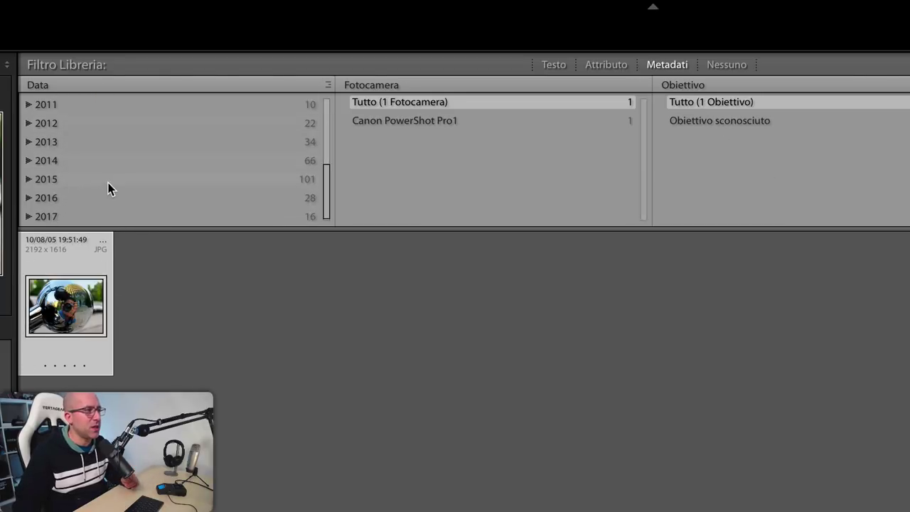
click(60, 179)
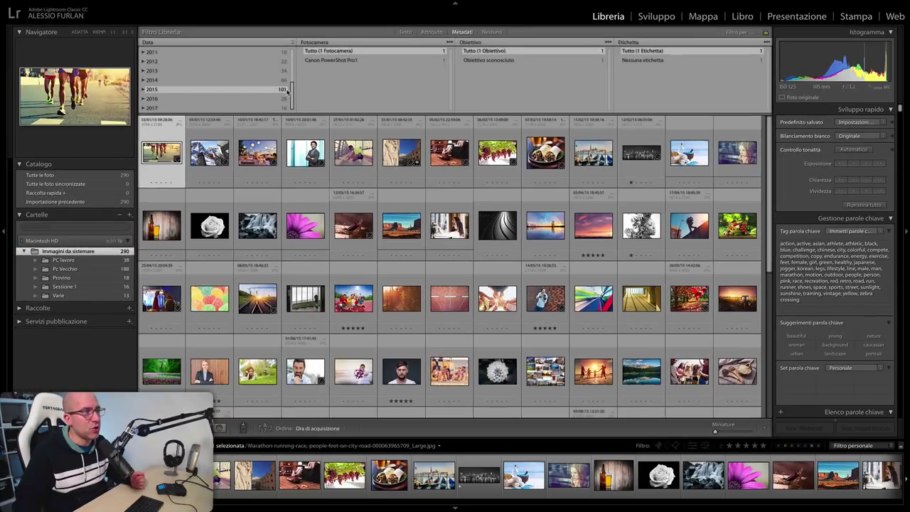
scroll(203, 78, up, 3)
click(201, 52)
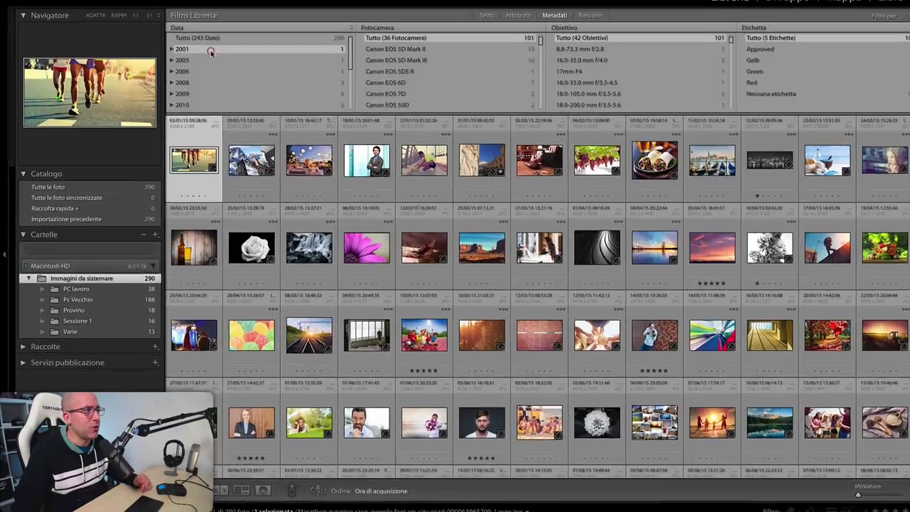
Filter the grid to 2001 and select its single photo
click(175, 60)
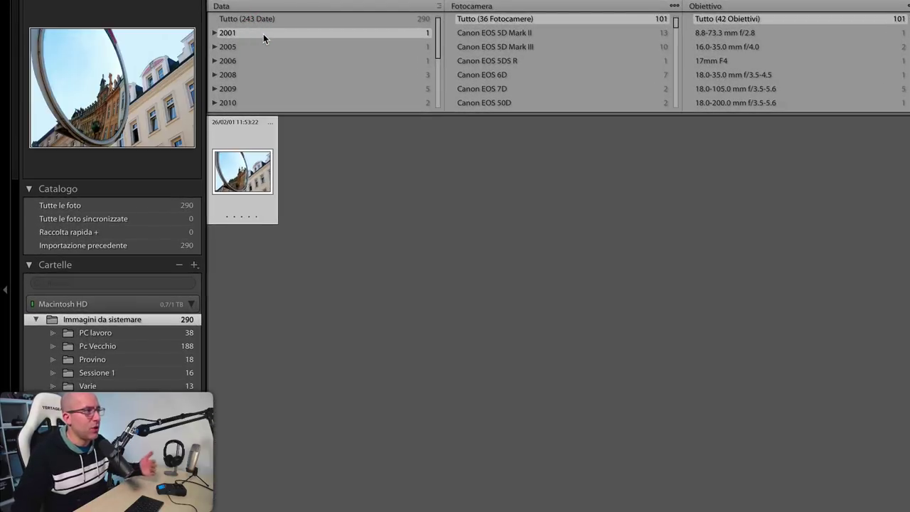
click(342, 196)
click(255, 182)
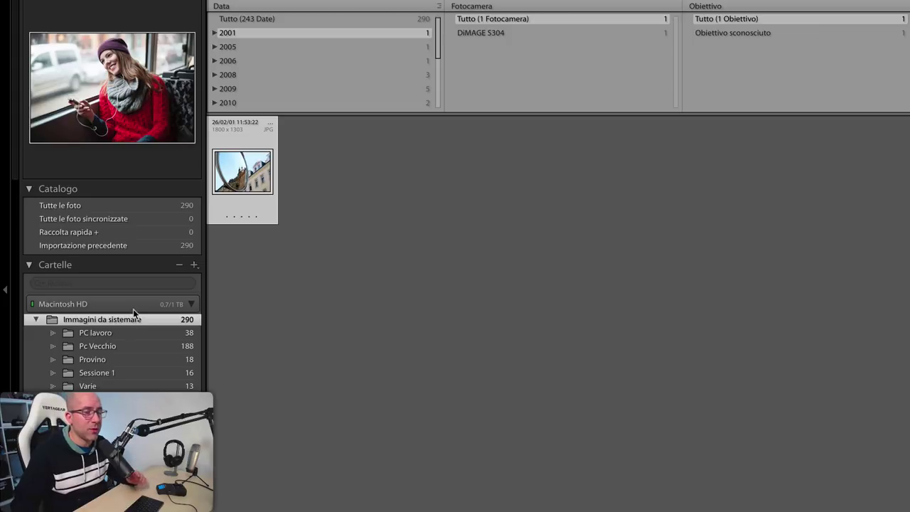
Create subfolder 2001 in Immagini da sistemare containing the selected photo, and open it
click(195, 266)
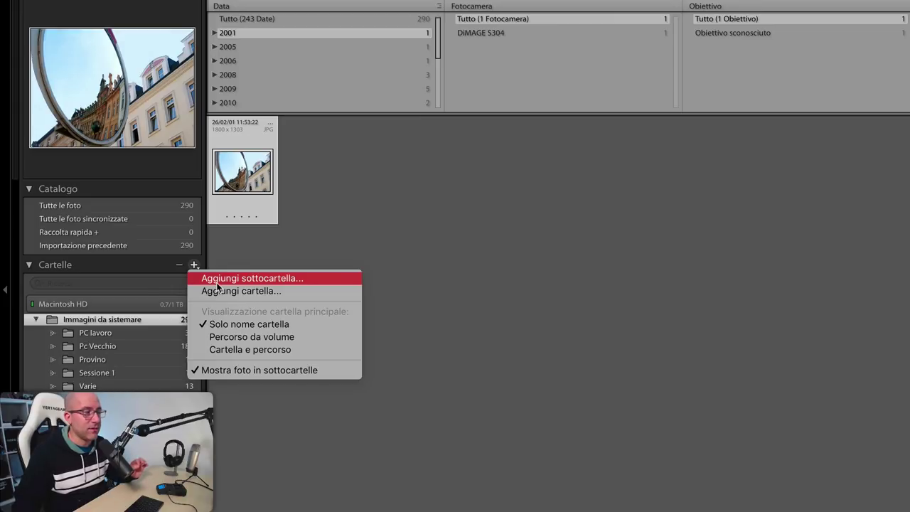
click(216, 282)
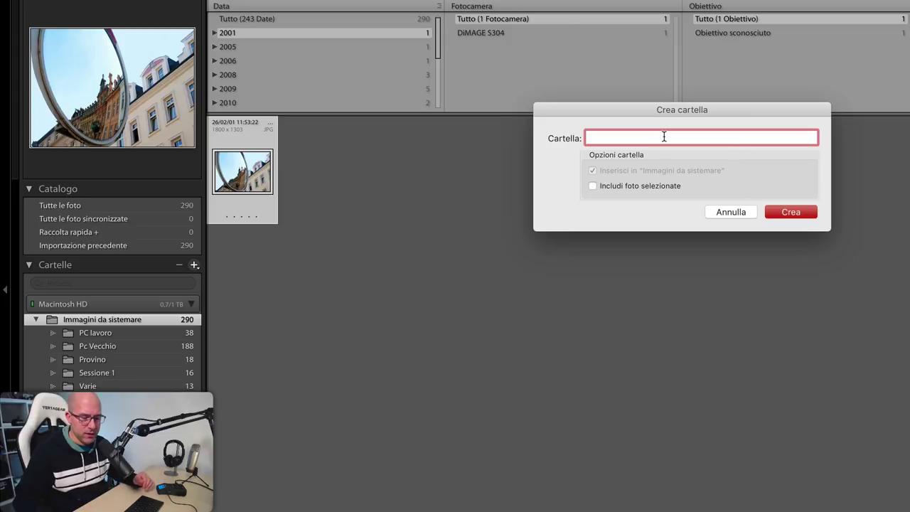
text(20)
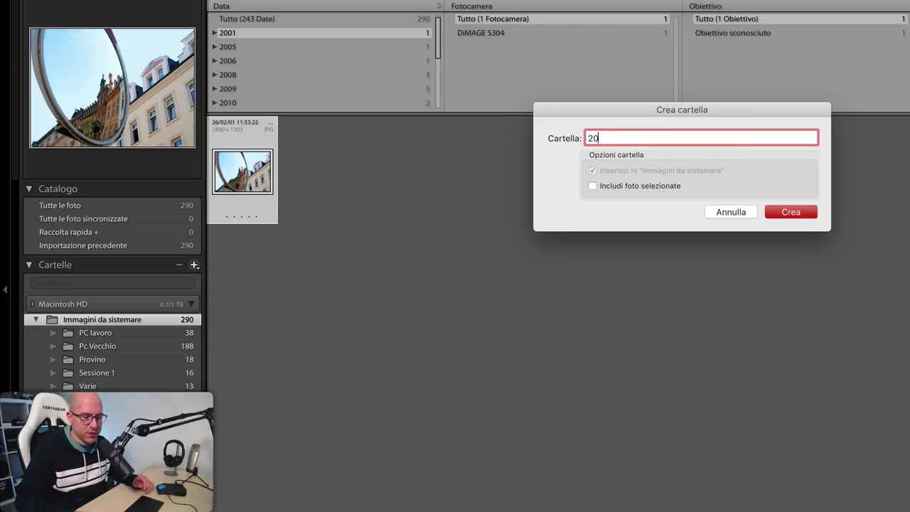
text(01)
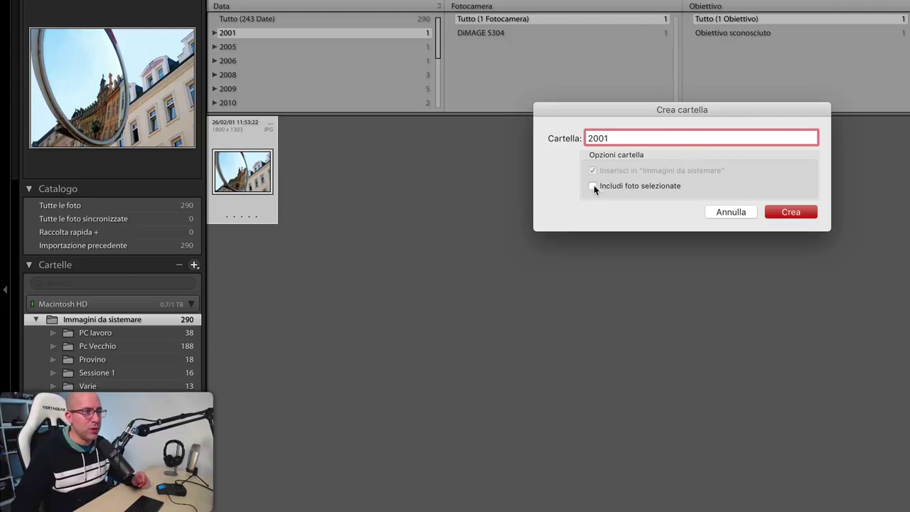
click(593, 186)
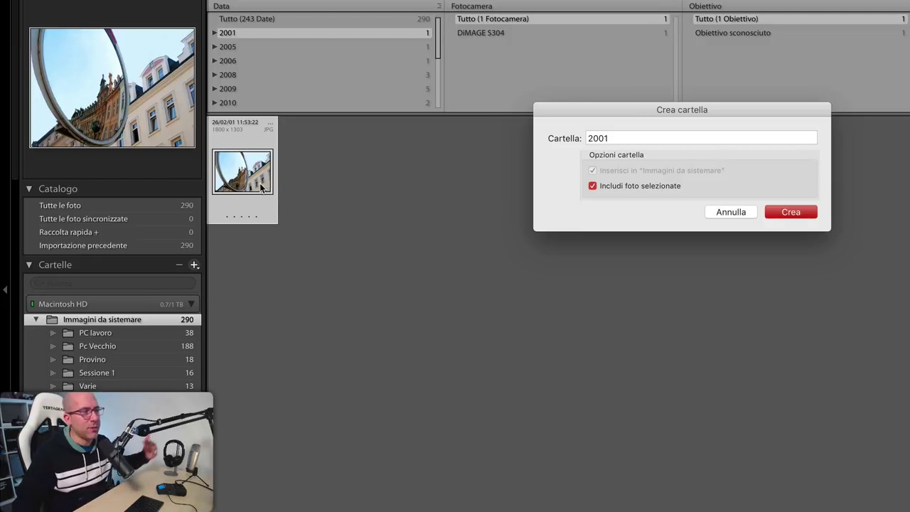
click(789, 212)
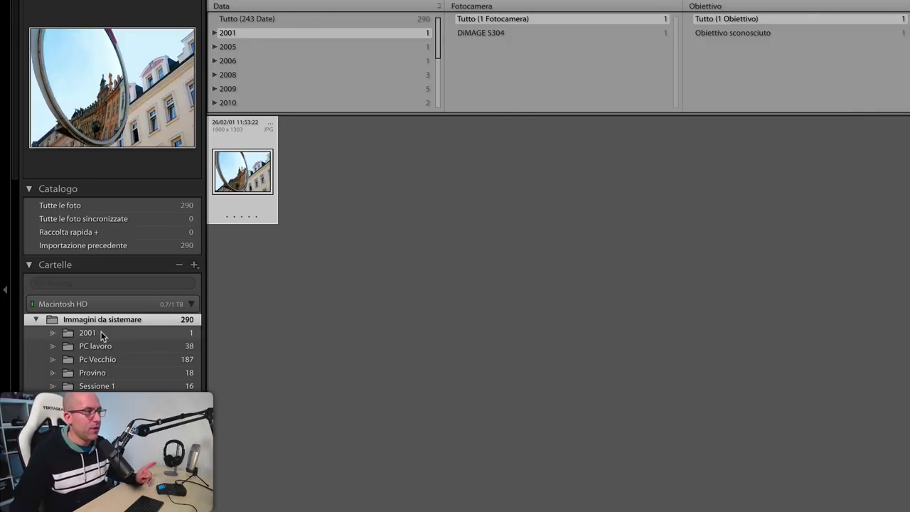
click(99, 333)
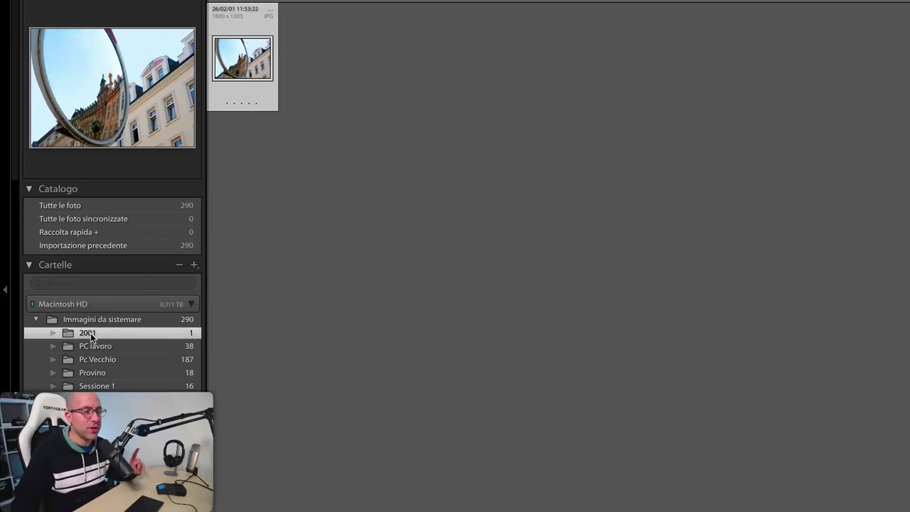
key(ctrl+Up)
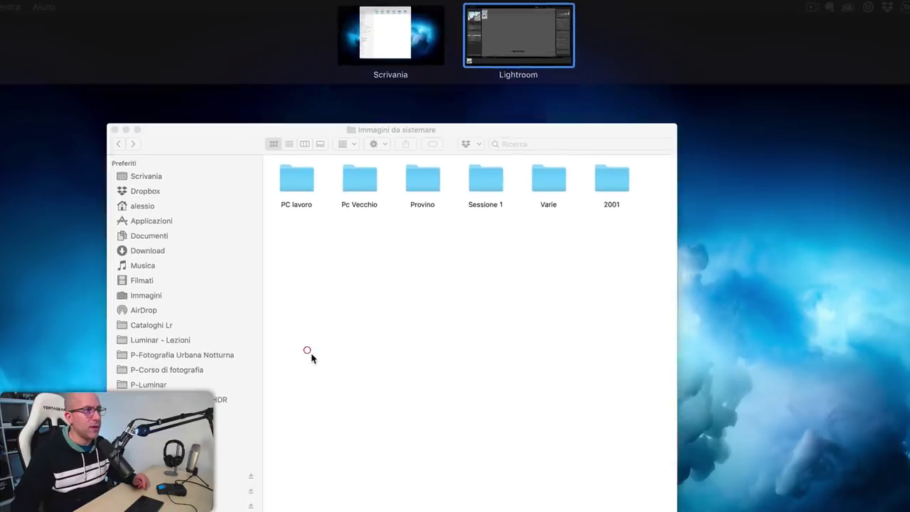
In Finder, confirm the 2001 folder holds the JPG photo, then return to Lightroom
click(311, 355)
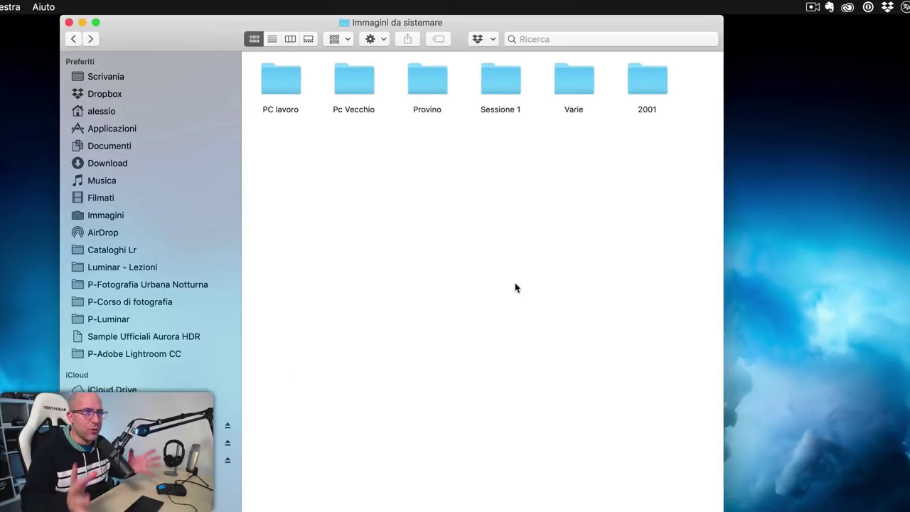
double_click(657, 94)
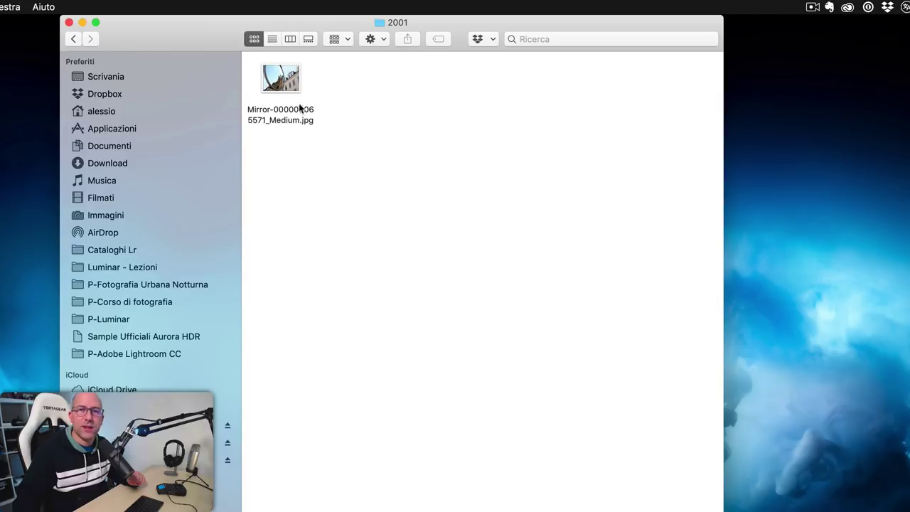
click(68, 40)
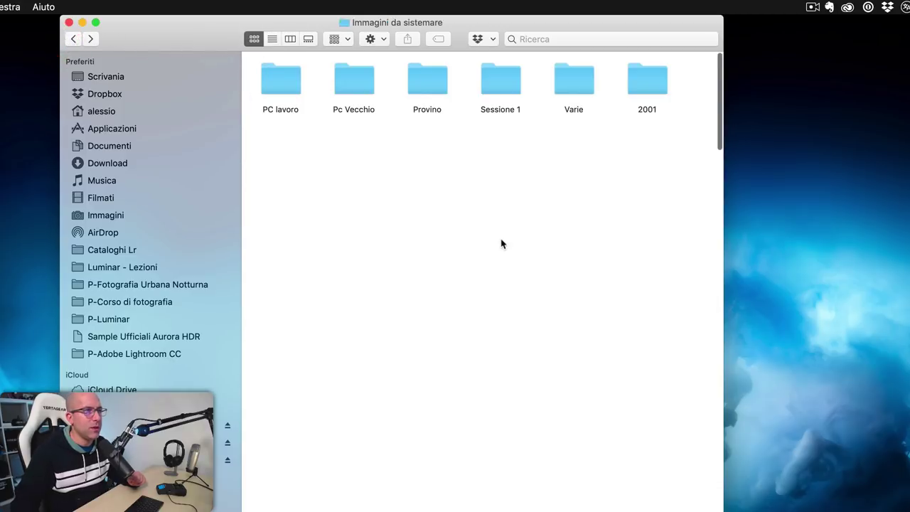
key(ctrl+Up)
click(505, 79)
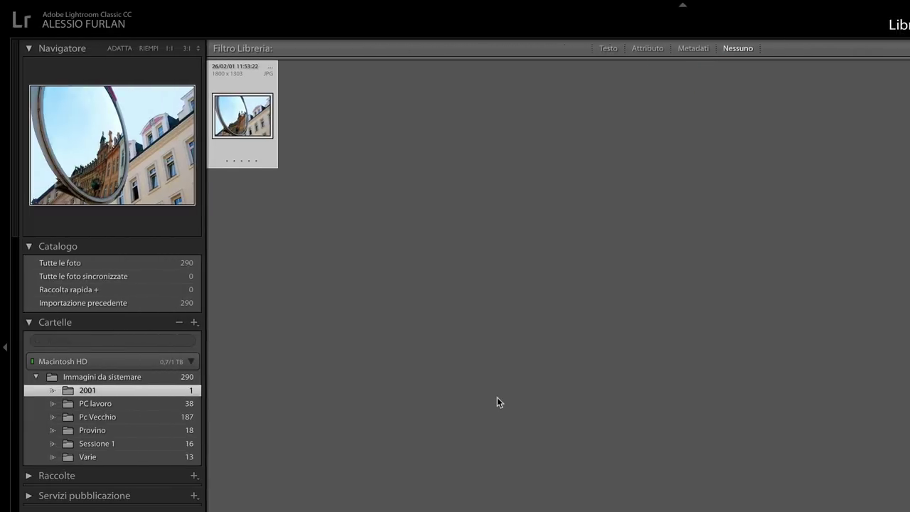
Filter Immagini da sistemare by Data to 2005 and select its single photo
click(117, 377)
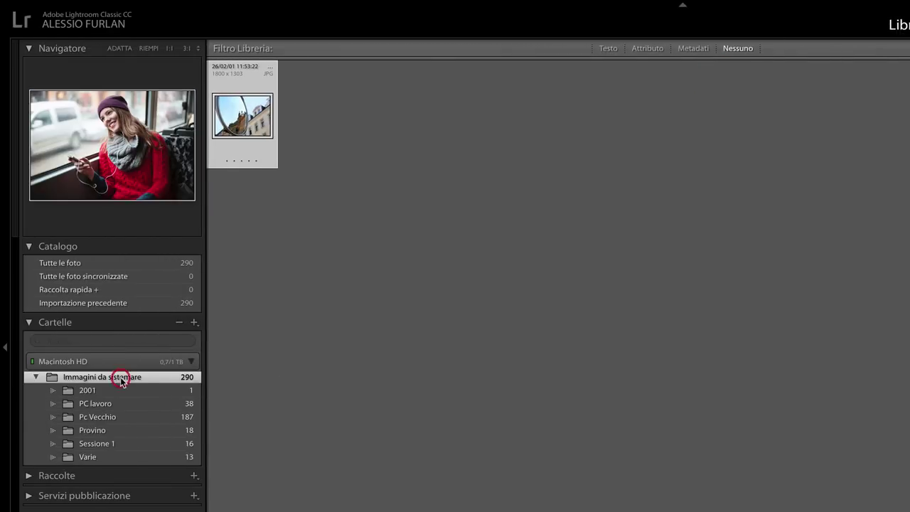
click(694, 48)
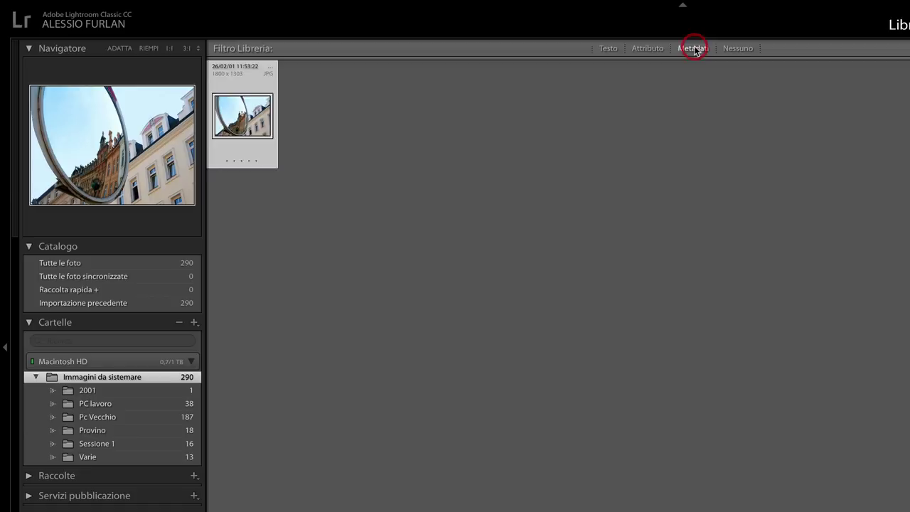
click(228, 104)
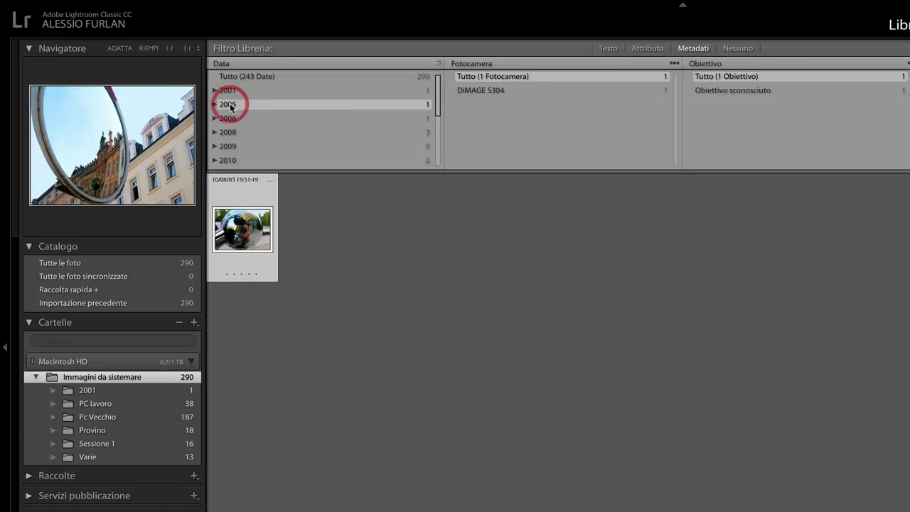
click(387, 269)
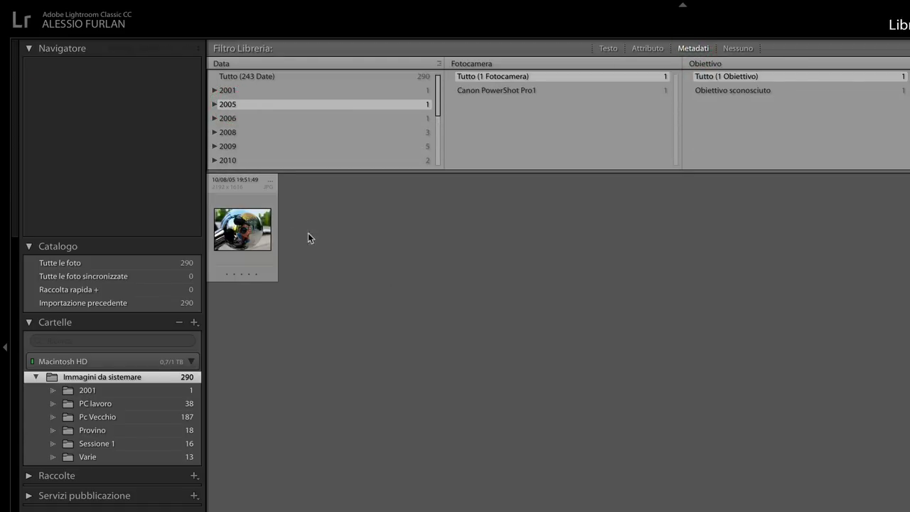
key(super+a)
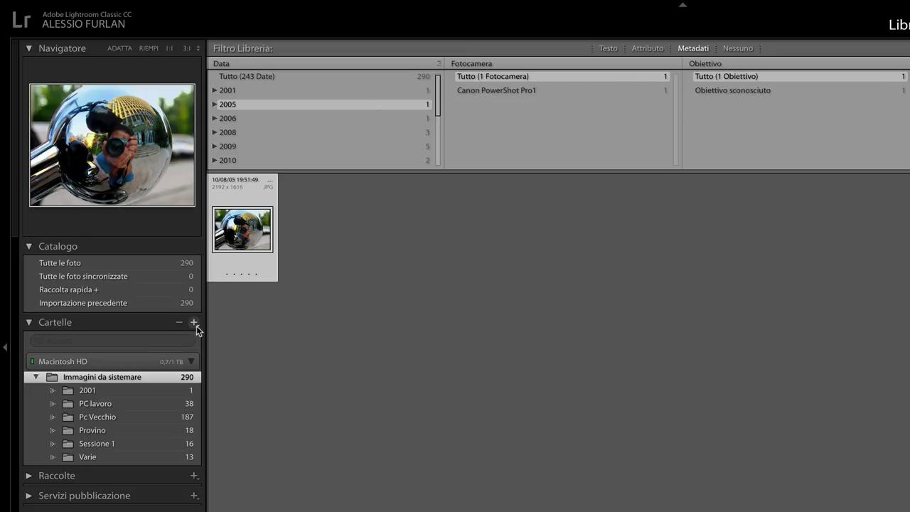
Create subfolder 2005 containing the selected 2005 photo
click(193, 325)
click(231, 334)
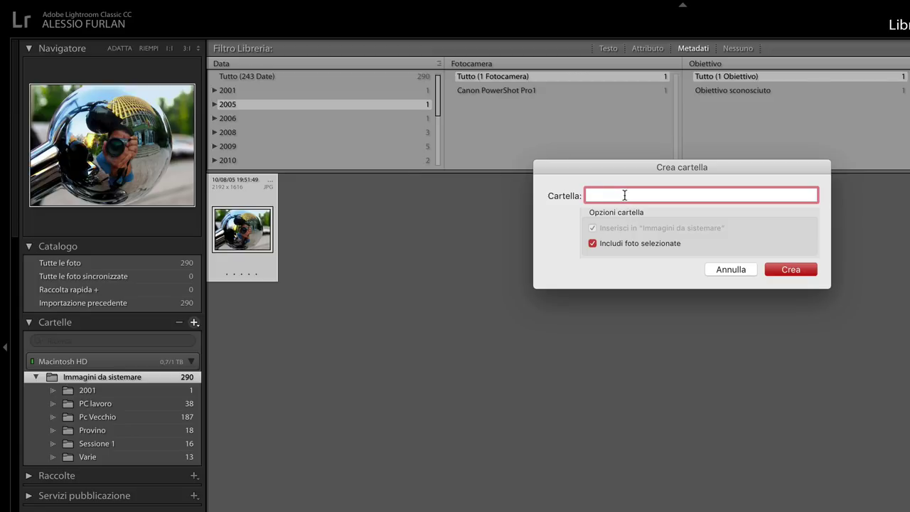
text(2005)
key(Return)
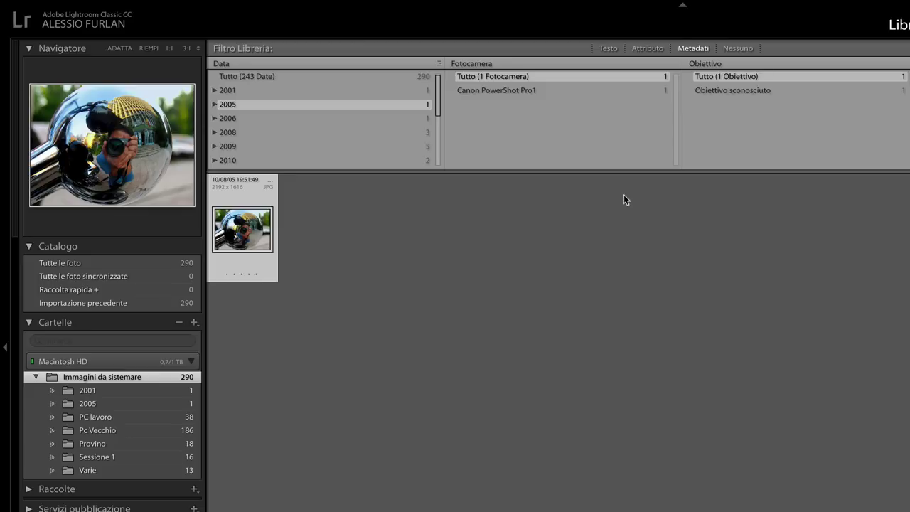
File the 2006, 2008 and 2009 photos into new subfolders named after each year
key(Down)
key(super+shift+n)
text(2006)
key(Return)
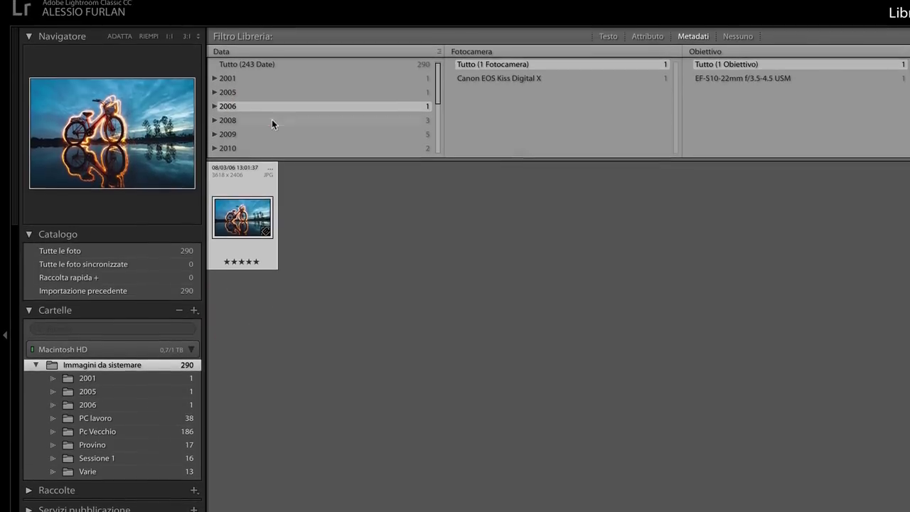
key(Down)
key(super+shift+n)
text(2008)
key(Return)
key(Down)
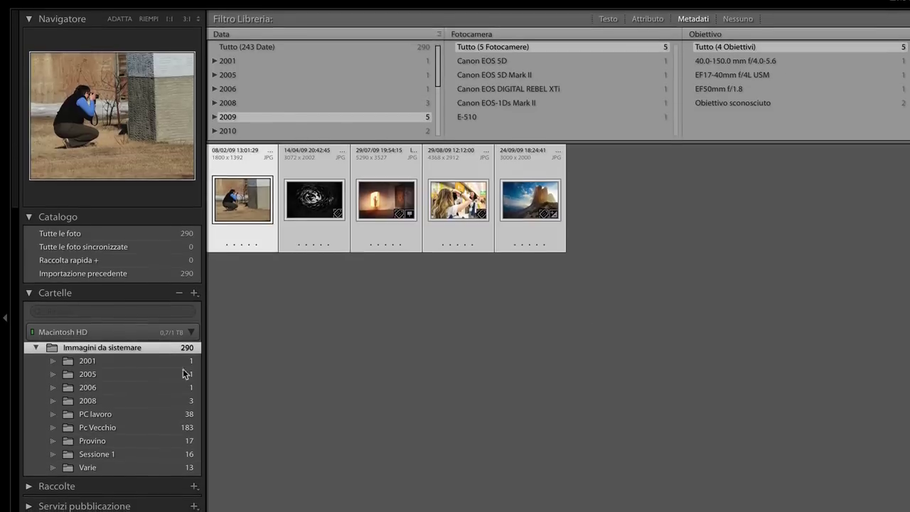
key(super+shift+n)
text(2009)
key(Return)
File the 2010, 2011 and 2012 photos into matching year subfolders
key(Down)
click(193, 292)
click(264, 293)
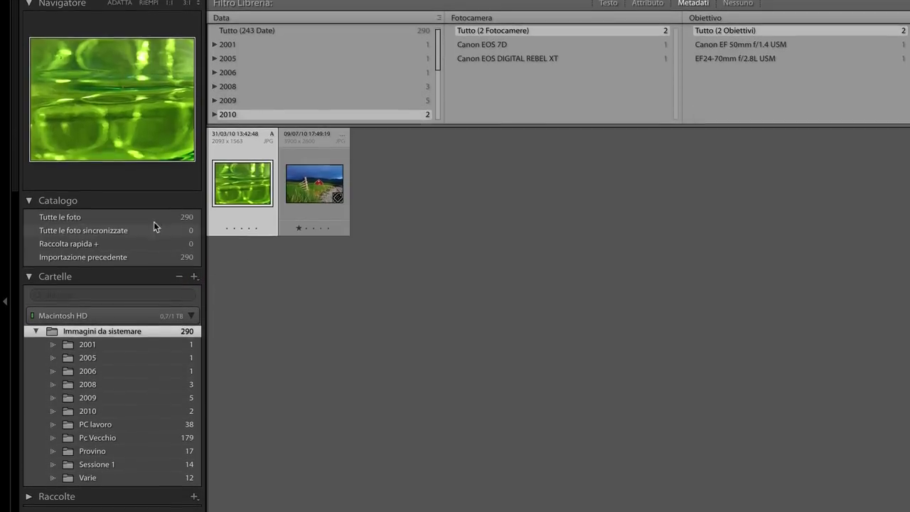
key(Down)
key(super+shift+n)
text(2011)
key(Return)
key(Down)
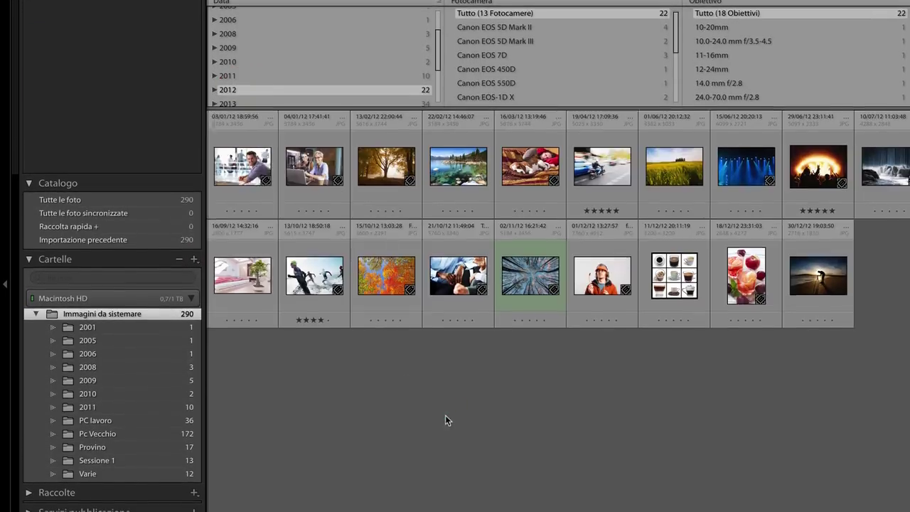
key(super+shift+n)
text(2012)
key(Return)
File the 2013 and 2014 photos into matching year subfolders
key(Down)
key(super+shift+n)
text(2013)
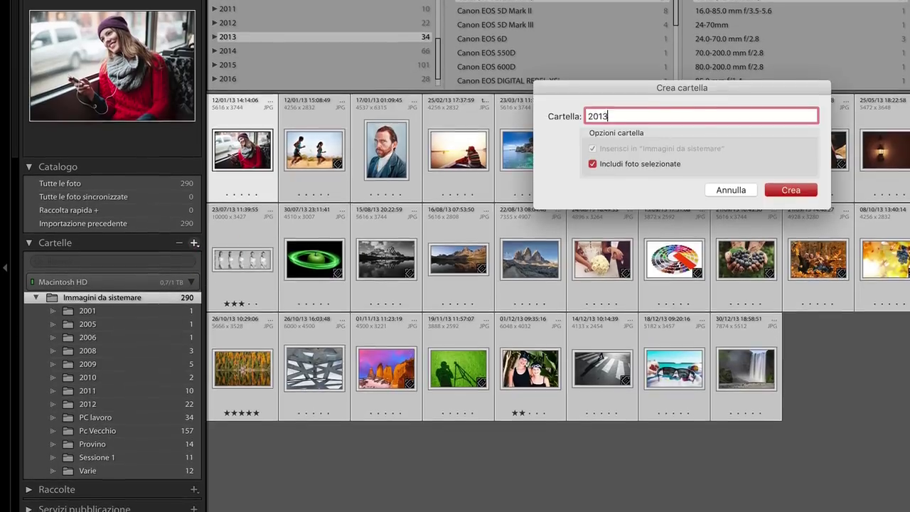
key(Return)
key(Down)
key(super+shift+n)
text(2014)
key(Return)
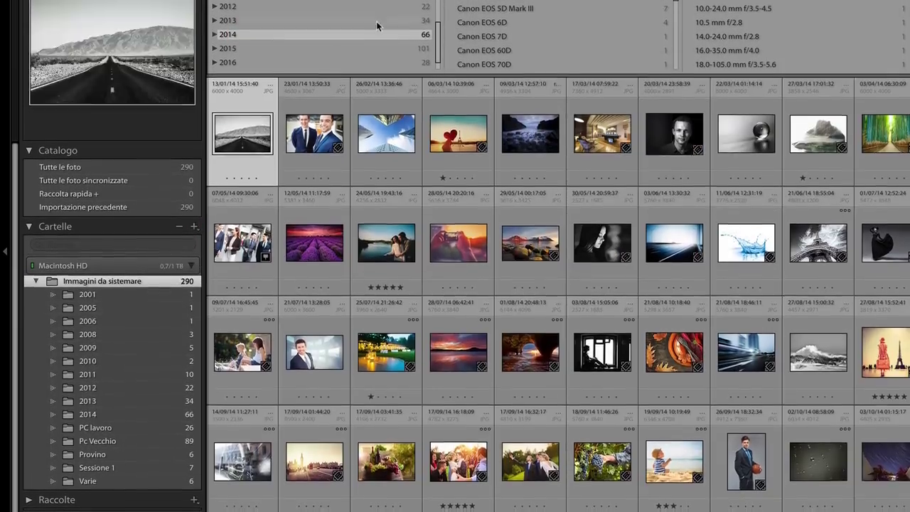
File the 2015 photos into subfolder 2015 and the 2016 photo into subfolder 2016
key(Down)
key(super+shift+n)
text(2015)
key(Return)
key(Down)
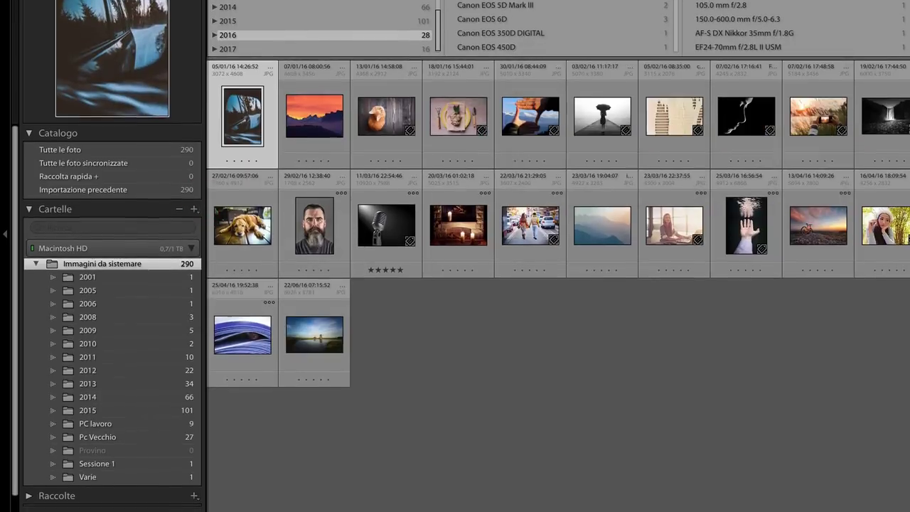
key(super+shift+n)
text(2016)
key(Return)
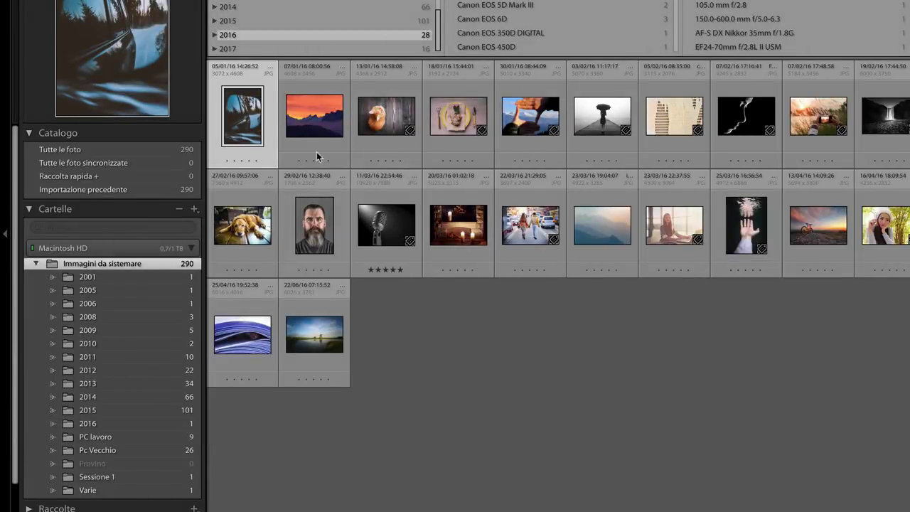
mouse_move(243, 115)
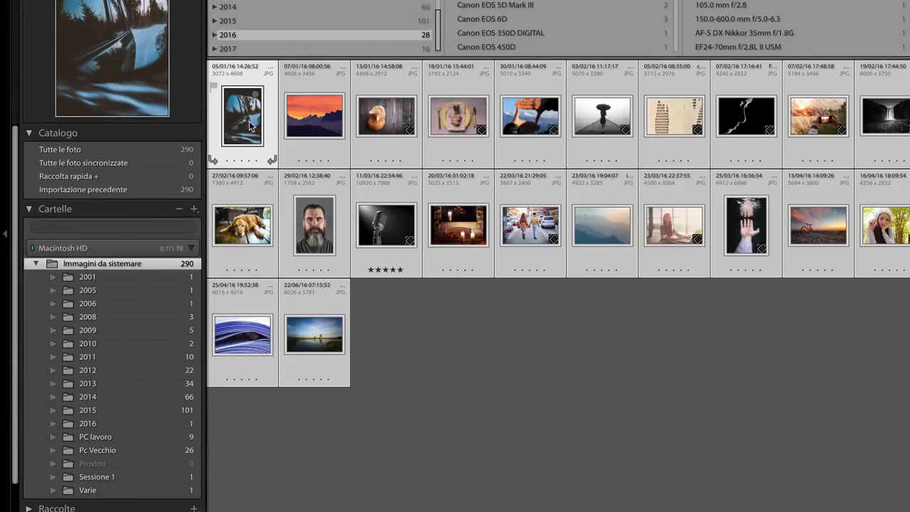
Move the remaining 2016 photos into the 2016 folder, dismiss the file-exists error, and filter to 2017
mouse_move(259, 123)
mouse_down()
mouse_move(229, 142)
mouse_move(135, 425)
mouse_up()
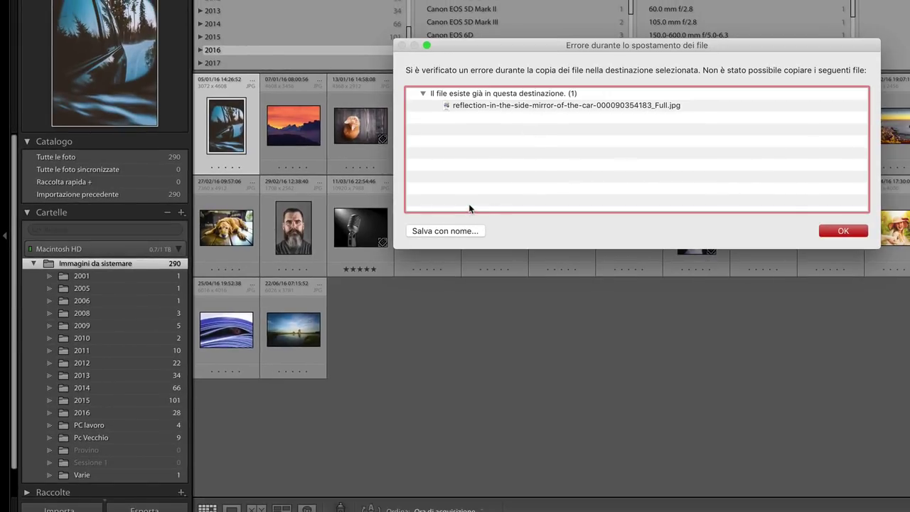
click(859, 233)
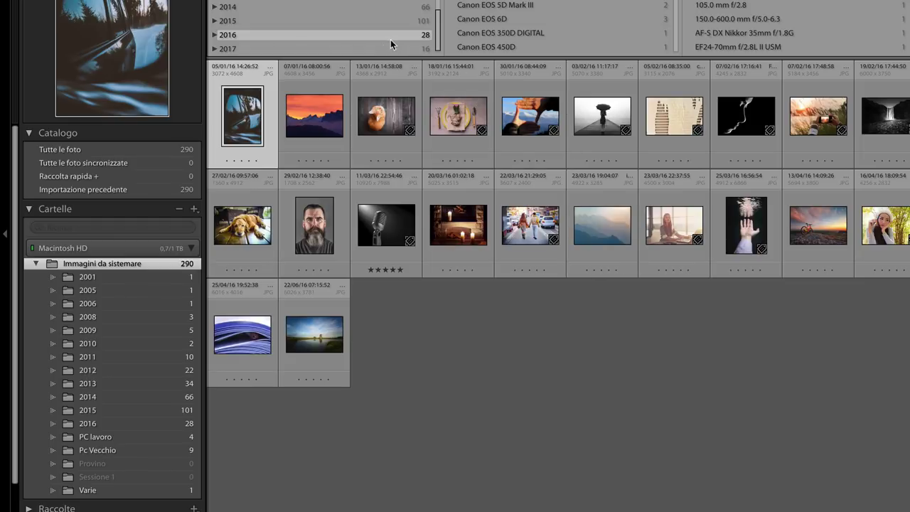
click(348, 47)
Select the 16 photos from 2017 and move them into a new subfolder named 2017
click(518, 406)
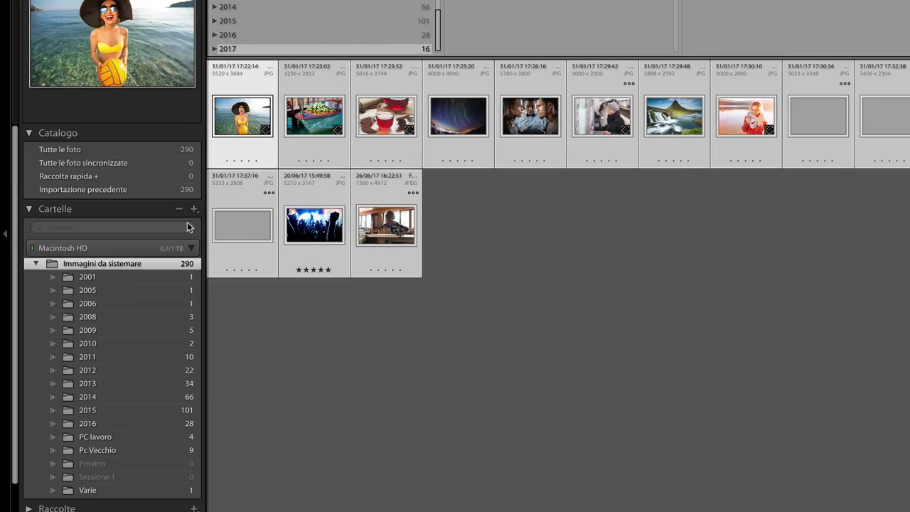
click(193, 208)
click(207, 219)
text(2017)
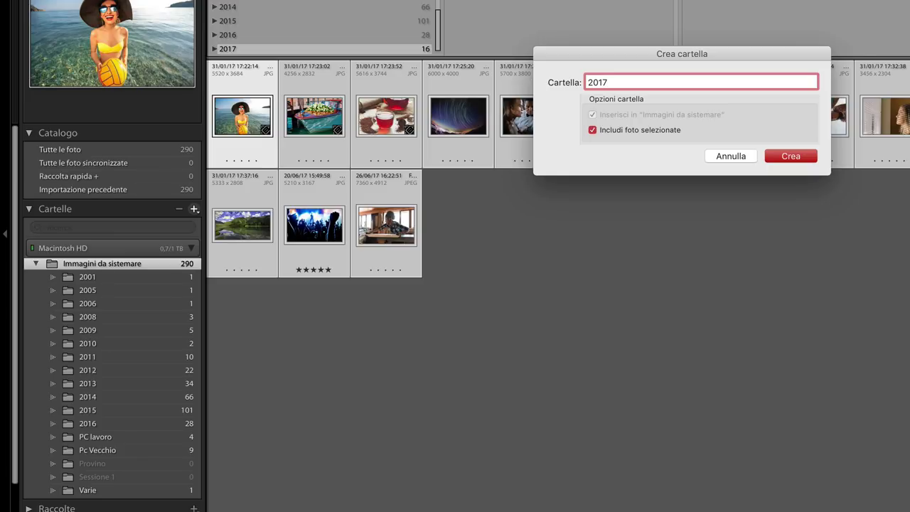
key(Return)
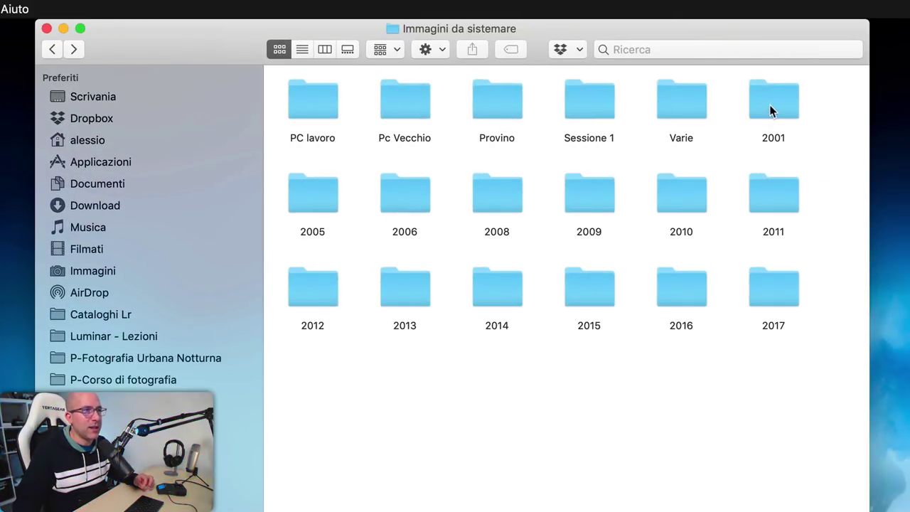
Confirm in Finder that the PC lavoro and Pc Vecchio folders are empty
double_click(298, 100)
click(52, 48)
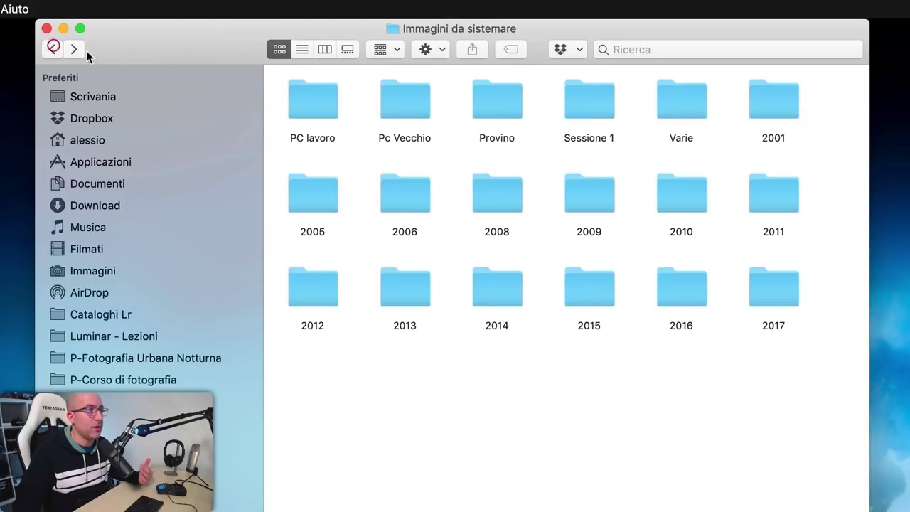
double_click(403, 112)
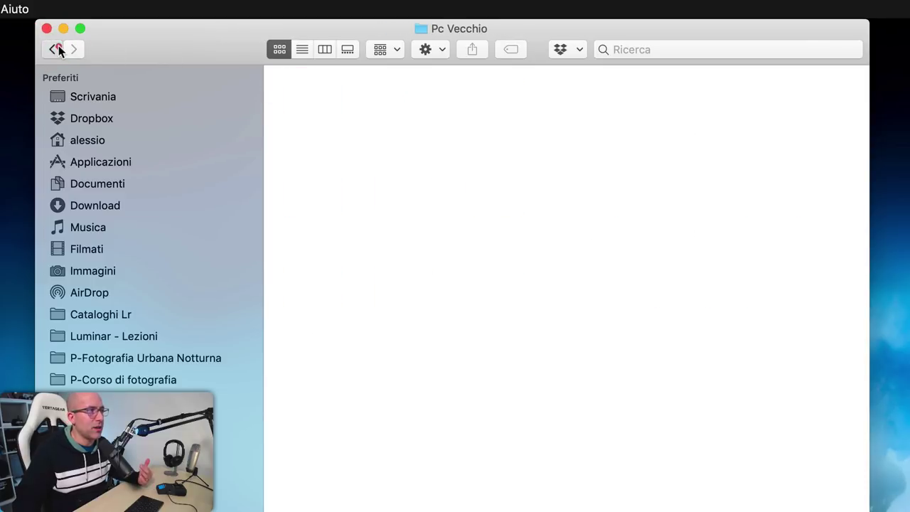
click(56, 48)
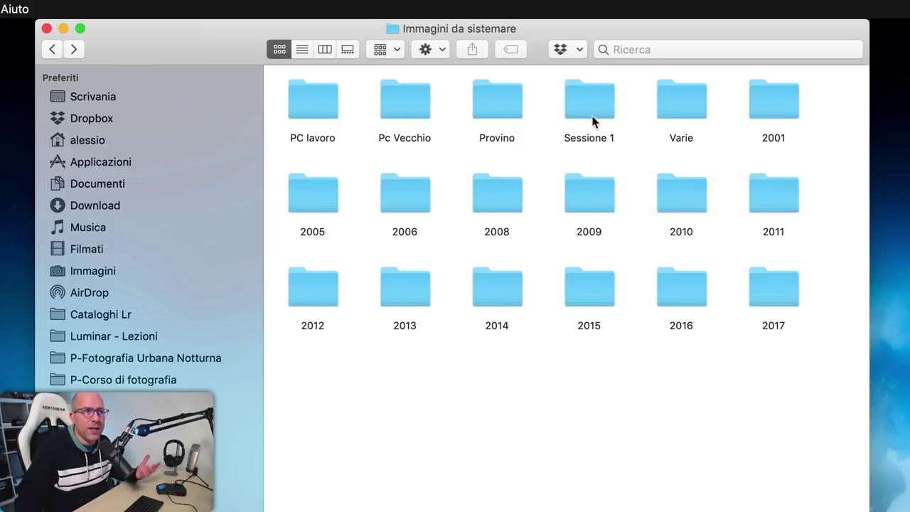
Trash the five old folders PC lavoro, Varie, Sessione 1, Provino and Pc Vecchio
click(312, 107)
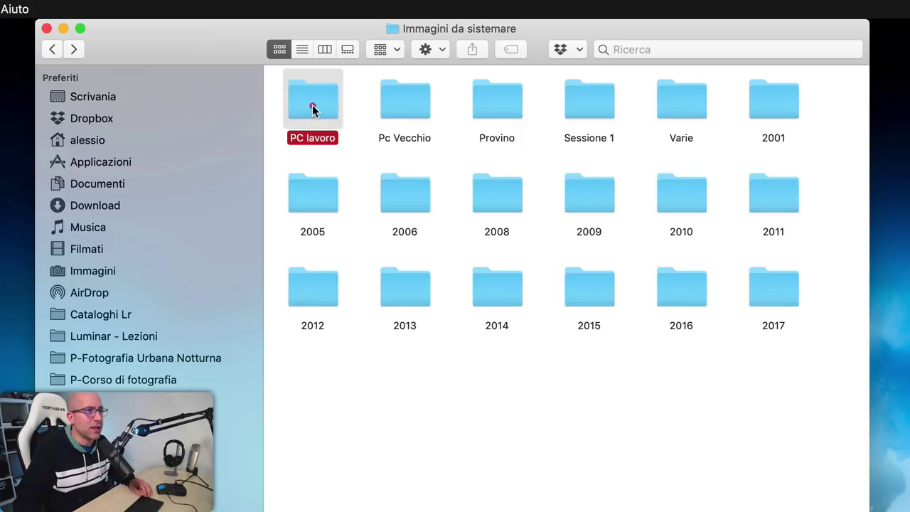
super+click(680, 107)
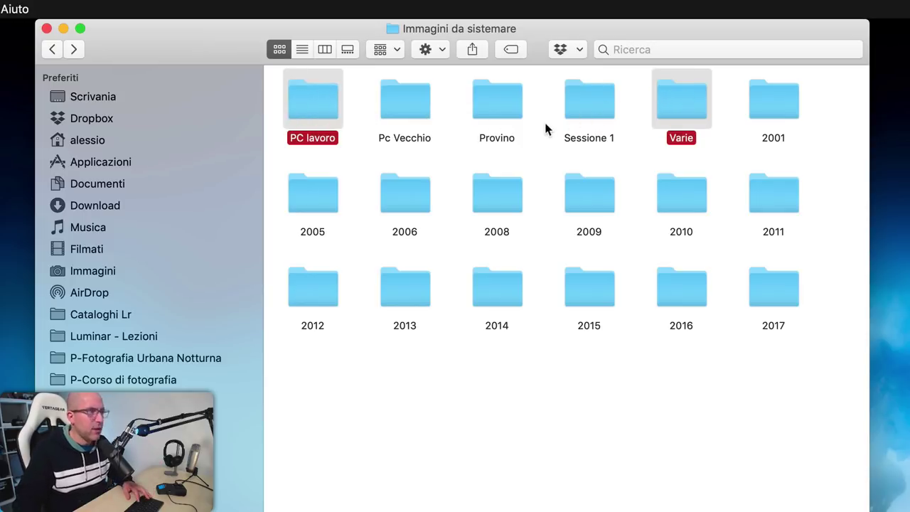
super+click(583, 106)
super+click(496, 98)
super+click(415, 103)
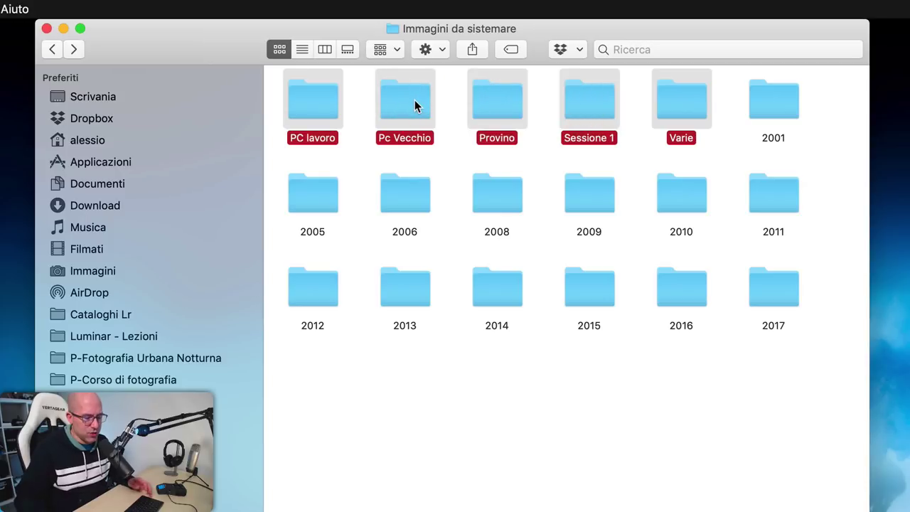
key(super+BackSpace)
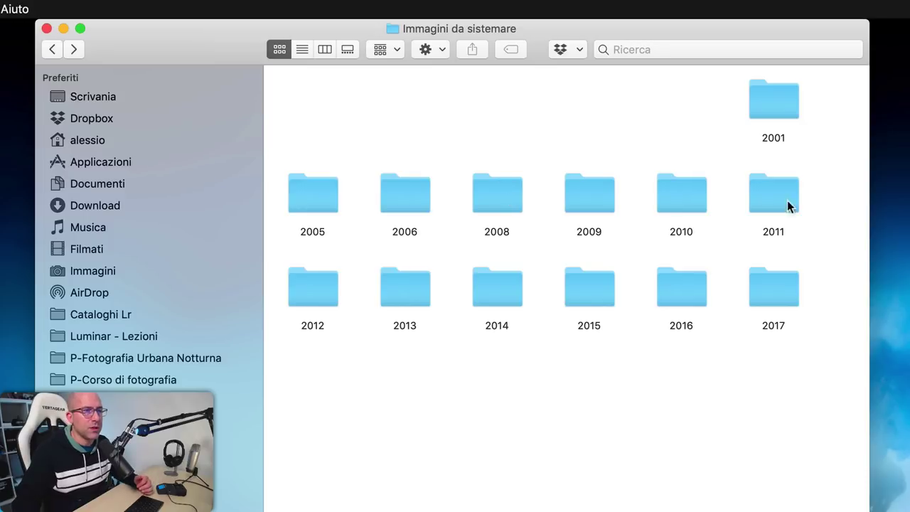
key(ctrl+Up)
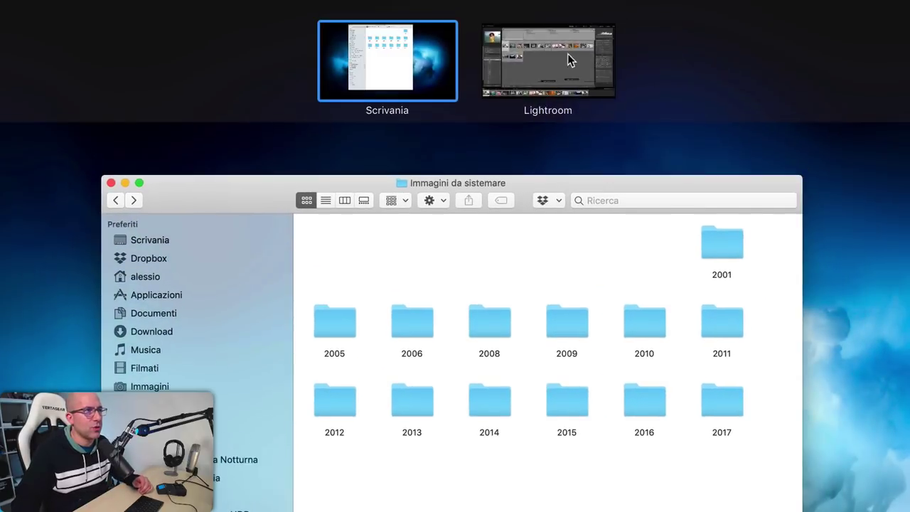
Back in Lightroom, synchronize the Immagini da sistemare folder with the disk
click(567, 53)
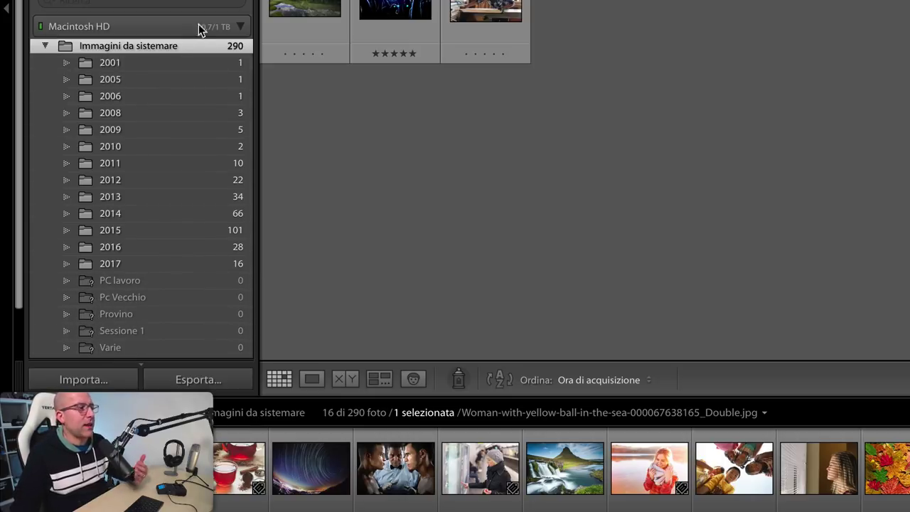
right_click(162, 47)
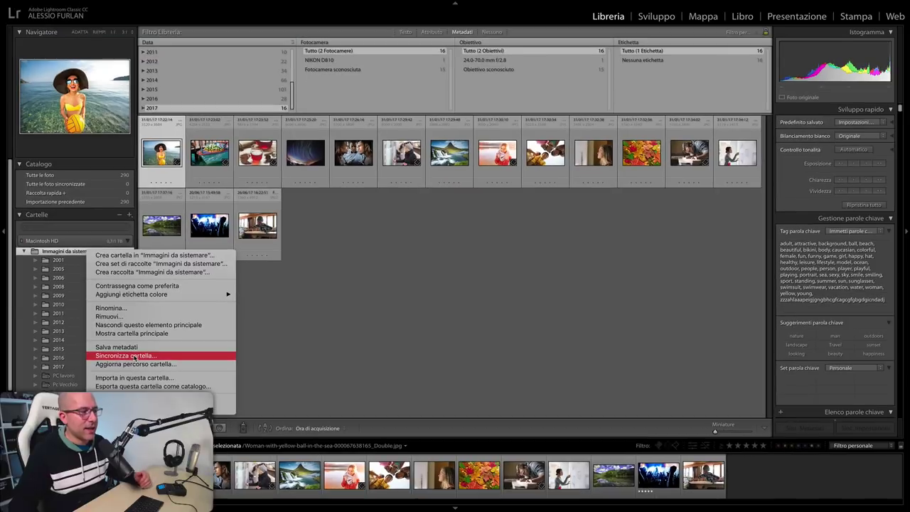
click(174, 319)
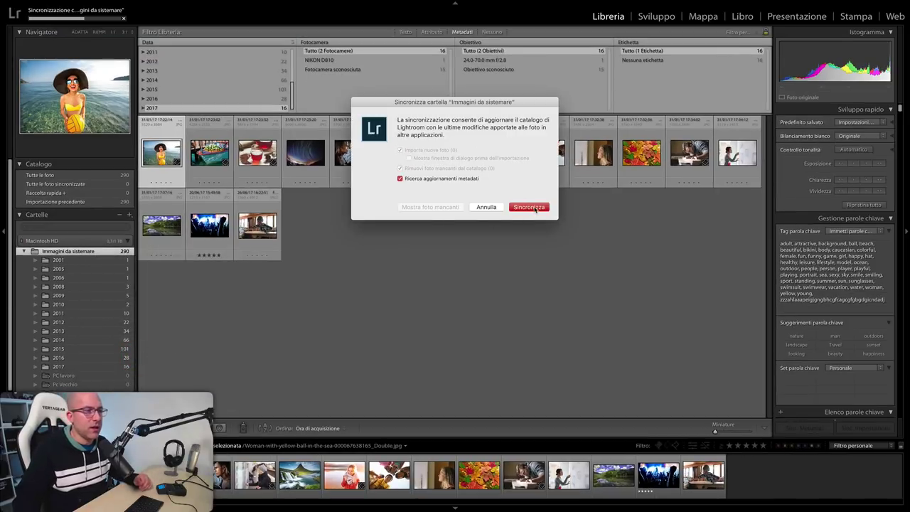
click(527, 206)
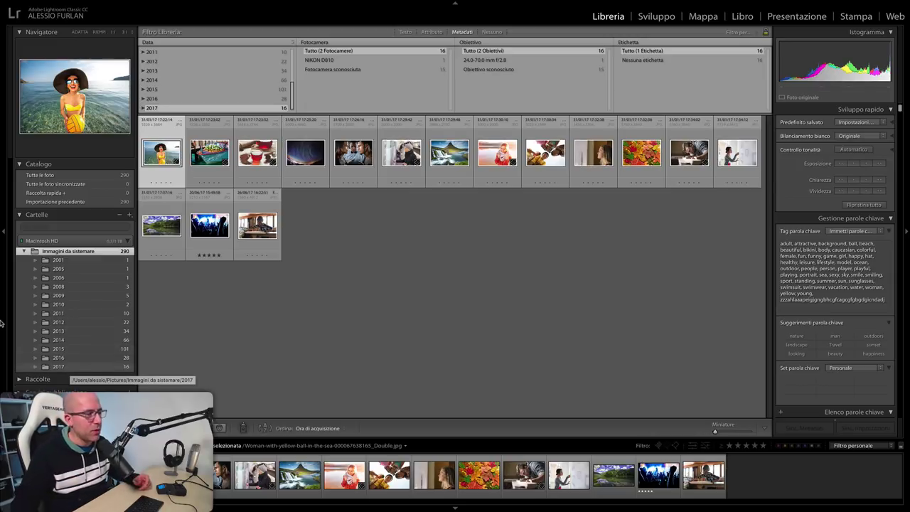
Verify in the Metadata filter that the 2001 photo dates from February, then show folder 2015
right_click(62, 316)
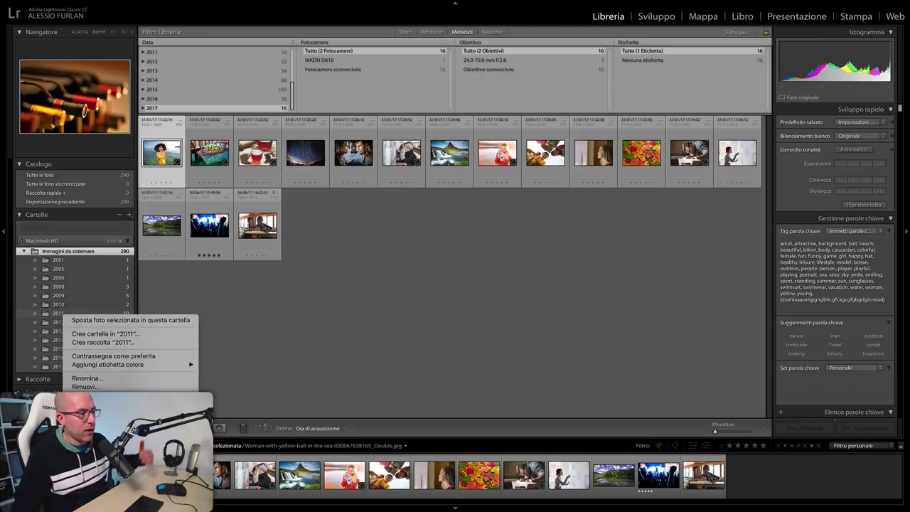
click(316, 334)
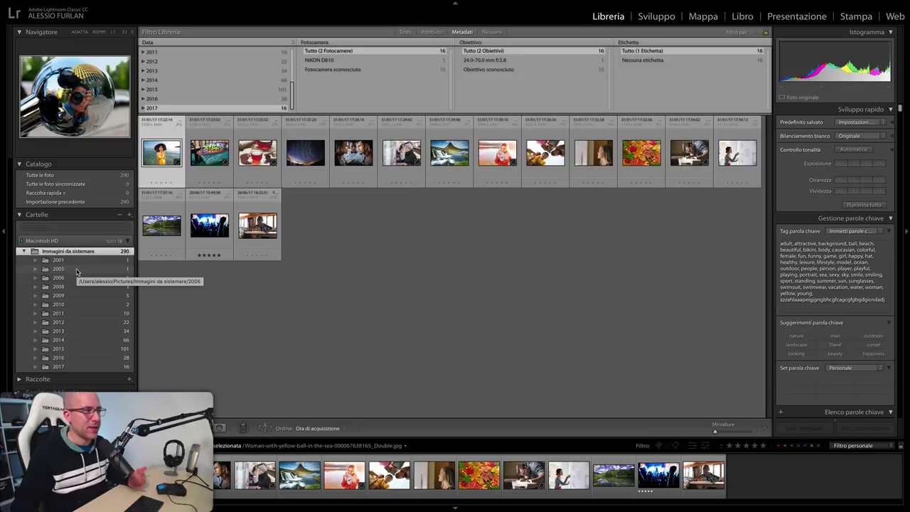
click(63, 260)
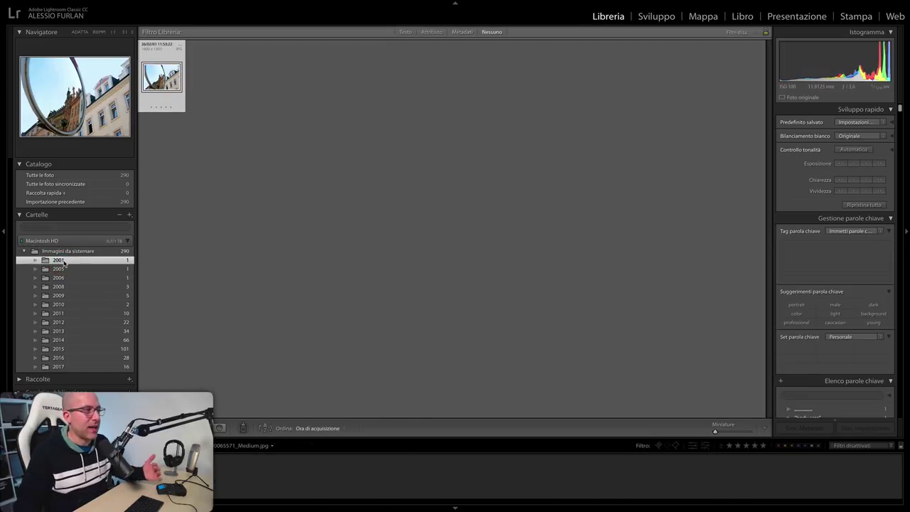
click(461, 32)
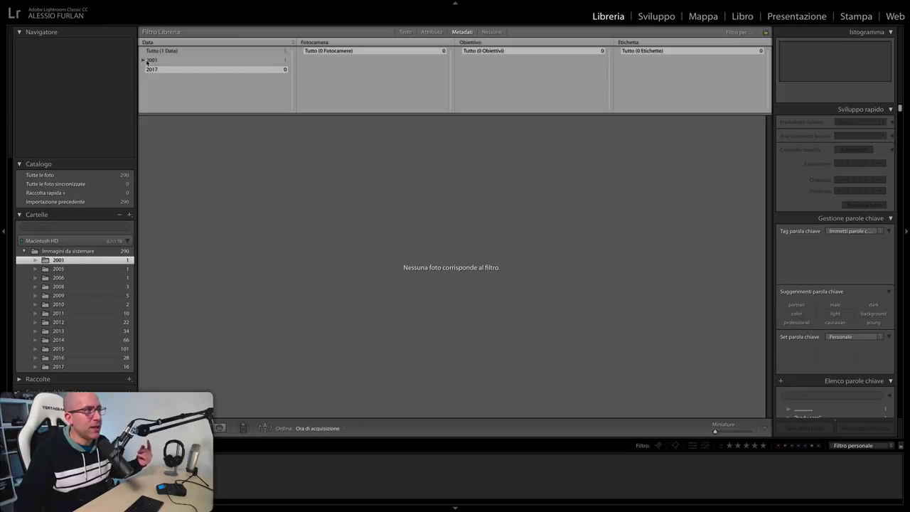
click(143, 60)
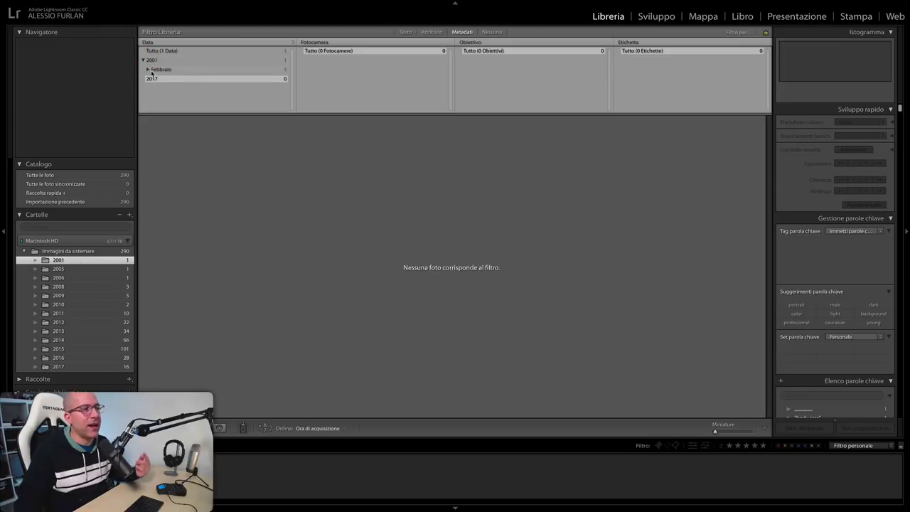
click(148, 69)
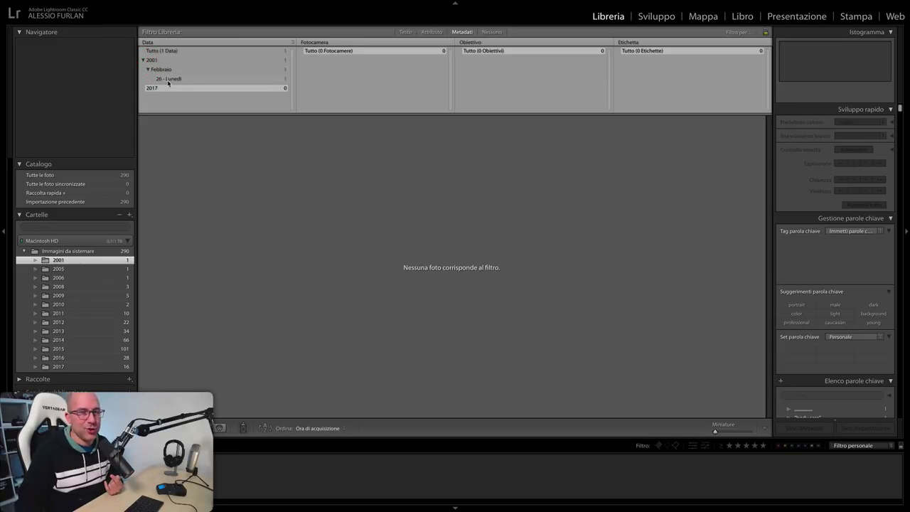
click(89, 349)
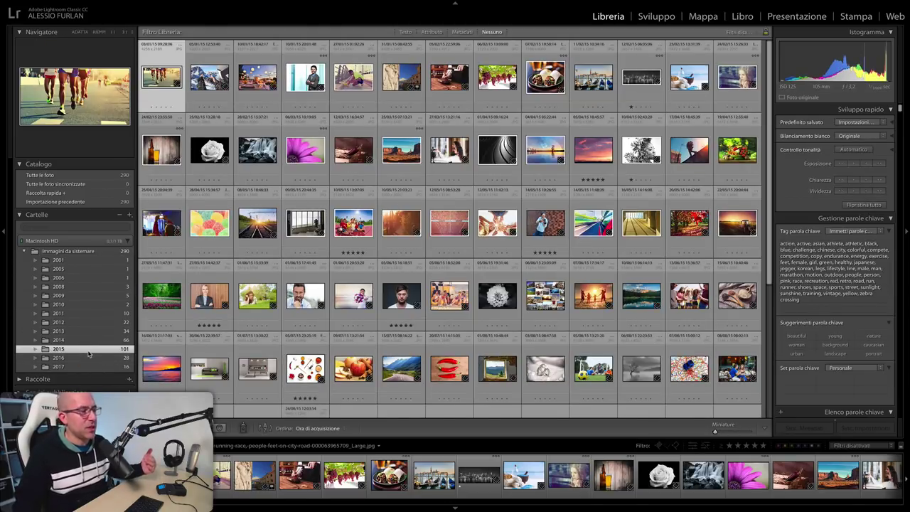
mouse_move(354, 150)
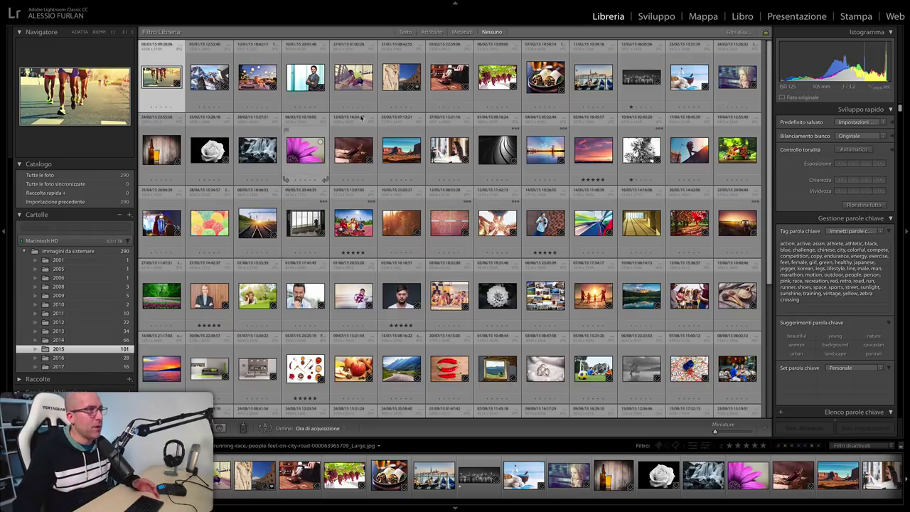
Filter to January 2015 and move those six photos into a new Gennaio subfolder
click(461, 32)
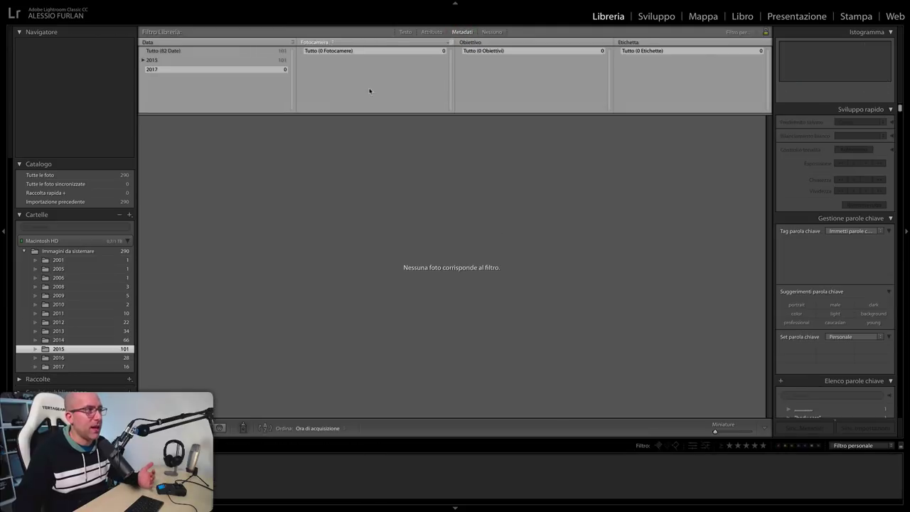
click(143, 61)
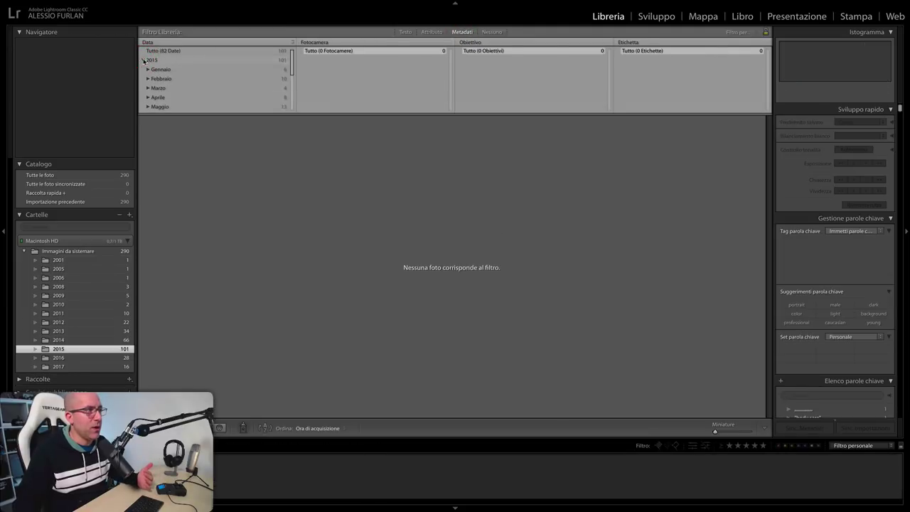
click(157, 70)
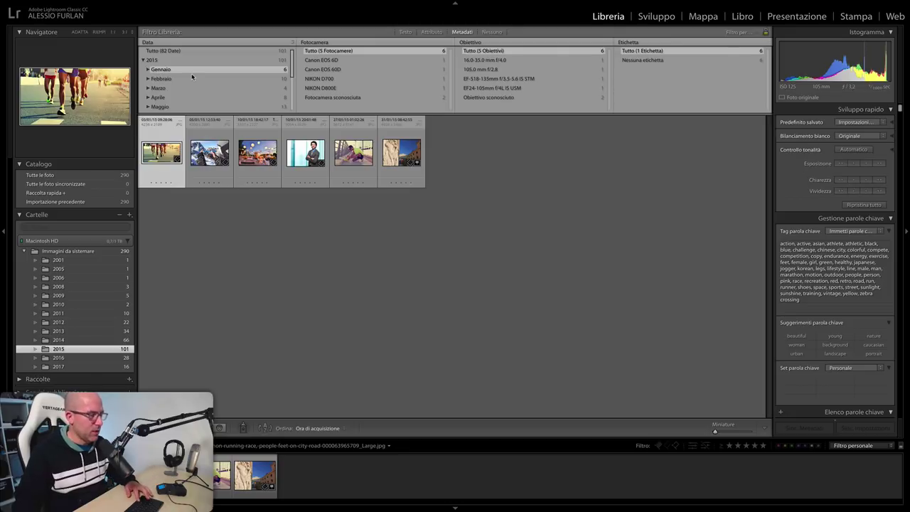
key(ctrl+a)
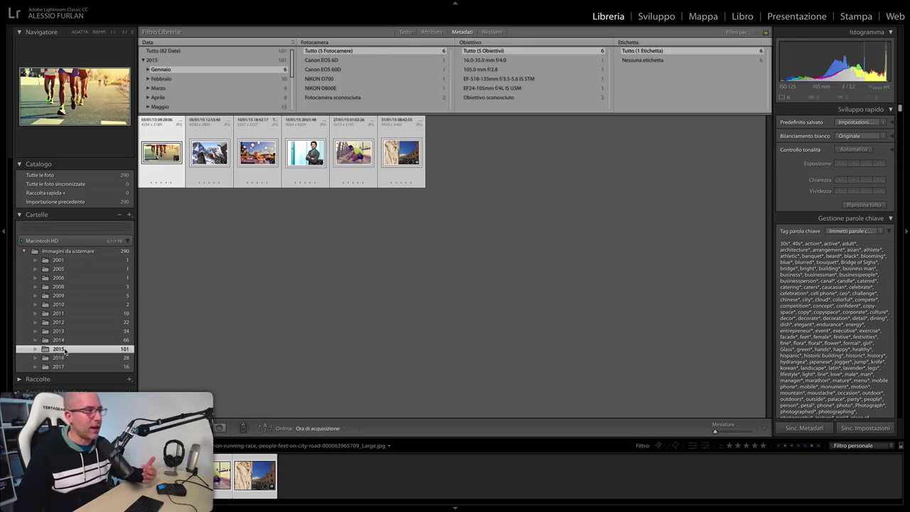
click(130, 213)
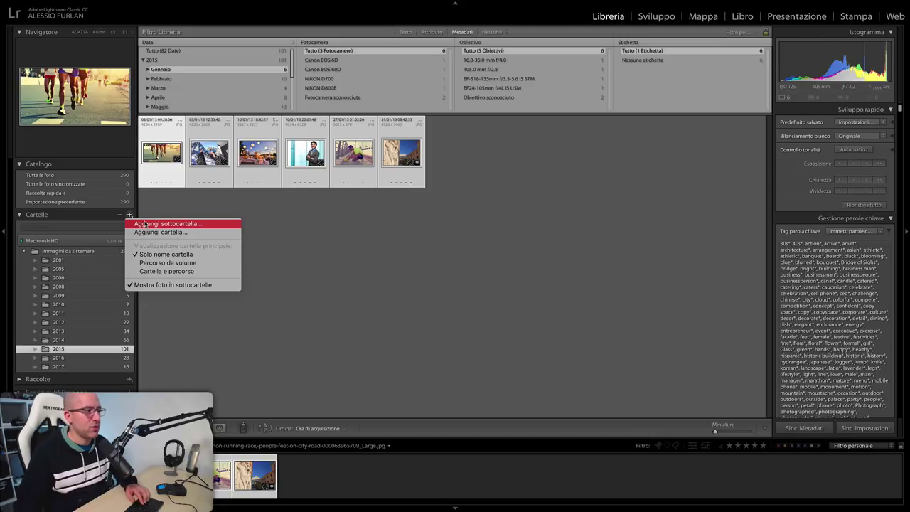
click(144, 225)
text(G)
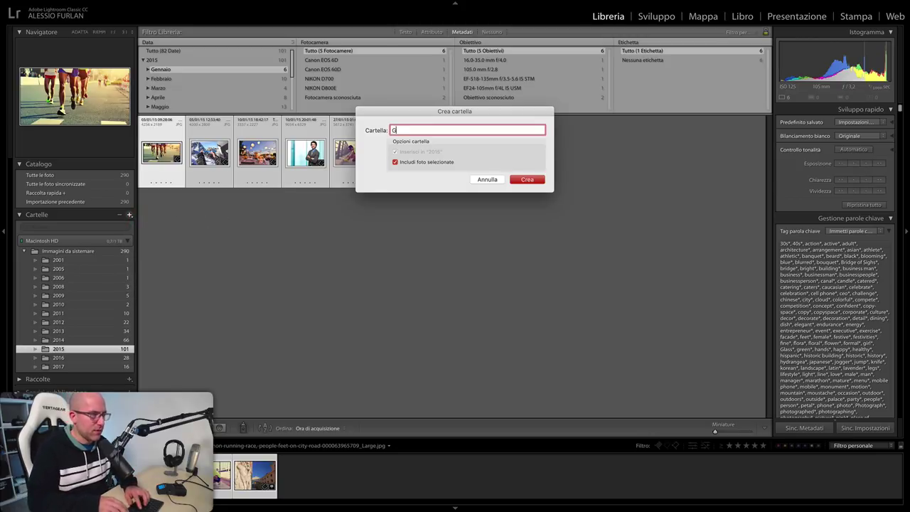
text(ennaio)
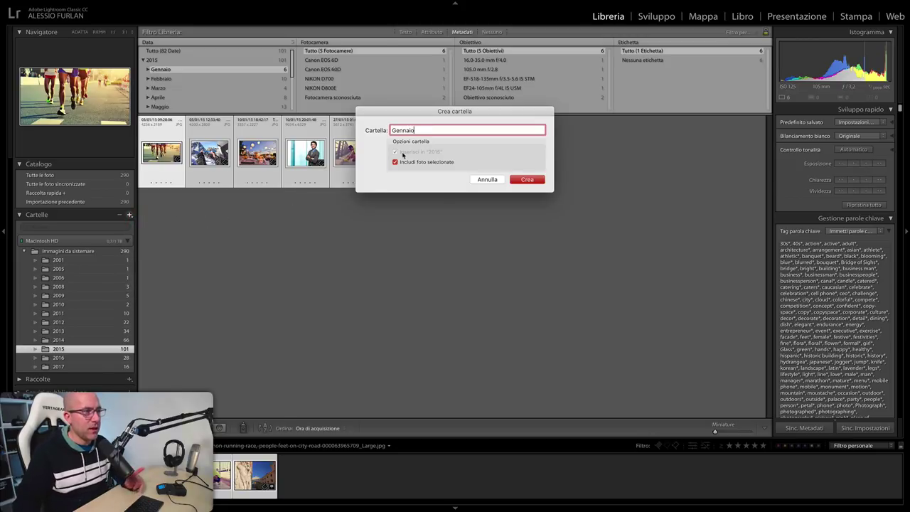
click(539, 180)
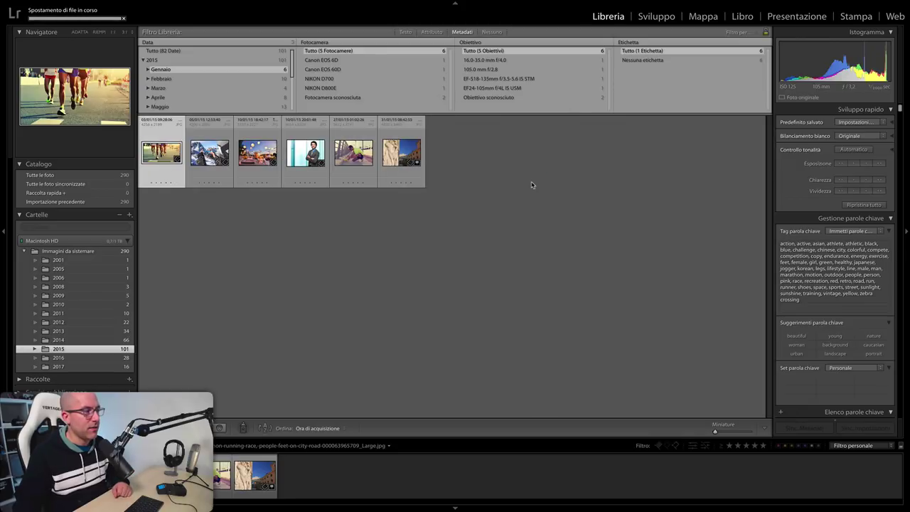
Check that the Gennaio subfolder under 2015 holds the six January photos
click(34, 348)
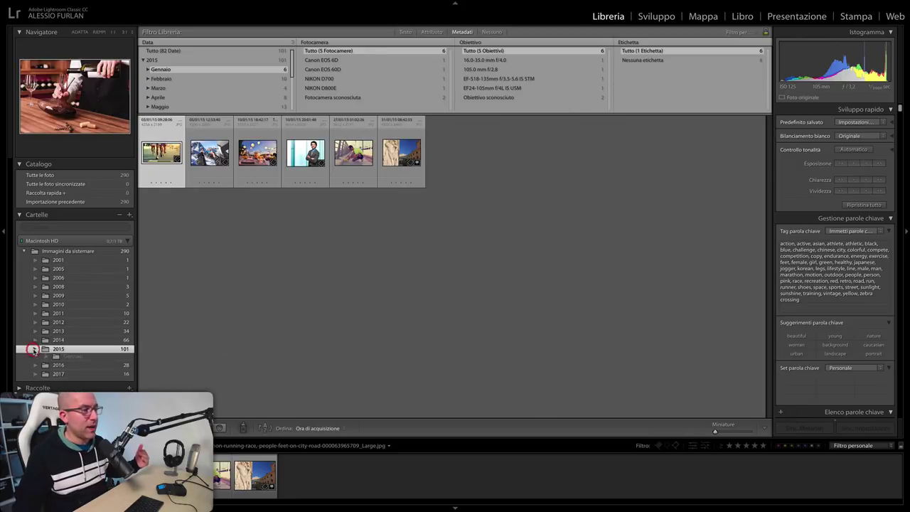
click(75, 357)
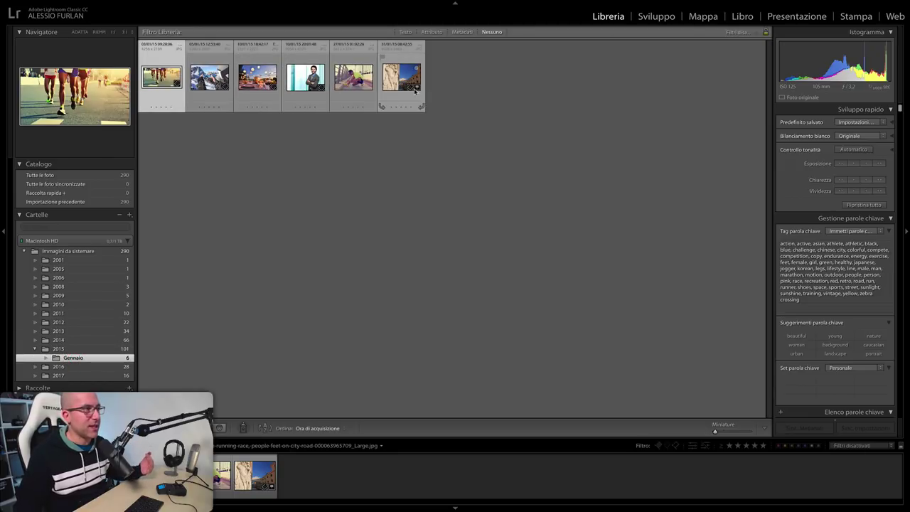
click(75, 348)
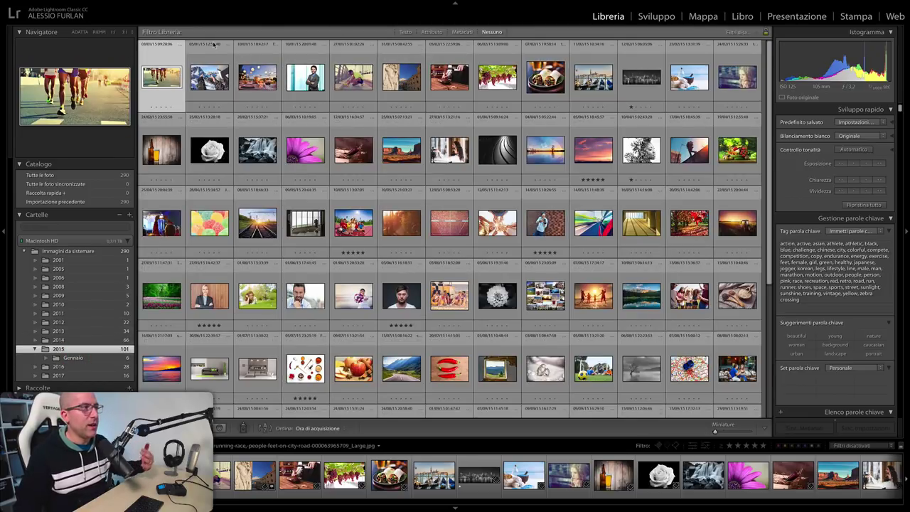
click(461, 32)
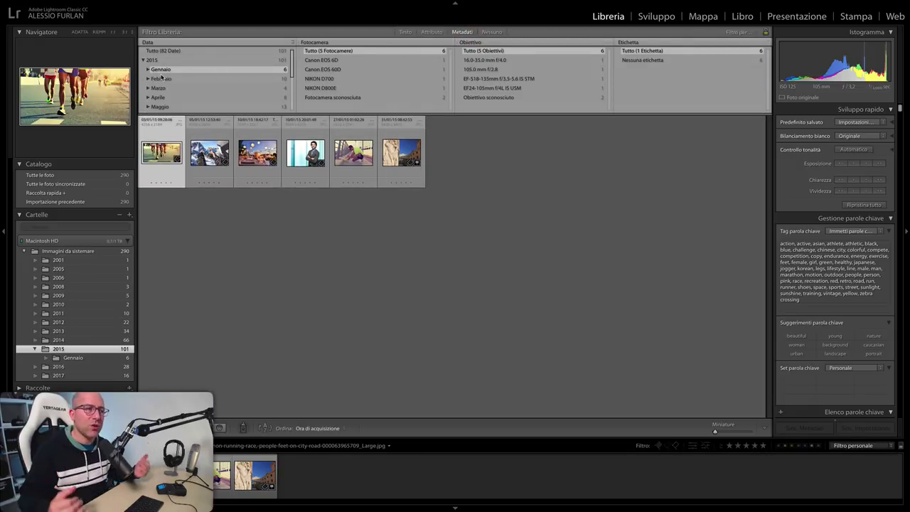
key(super+Tab)
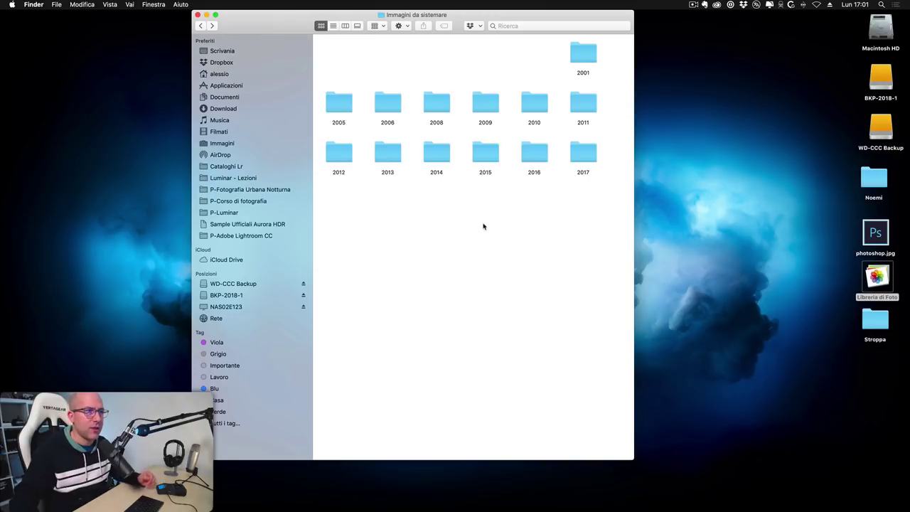
In Finder, open 2015 and its Gennaio subfolder to view the six January photos
double_click(490, 154)
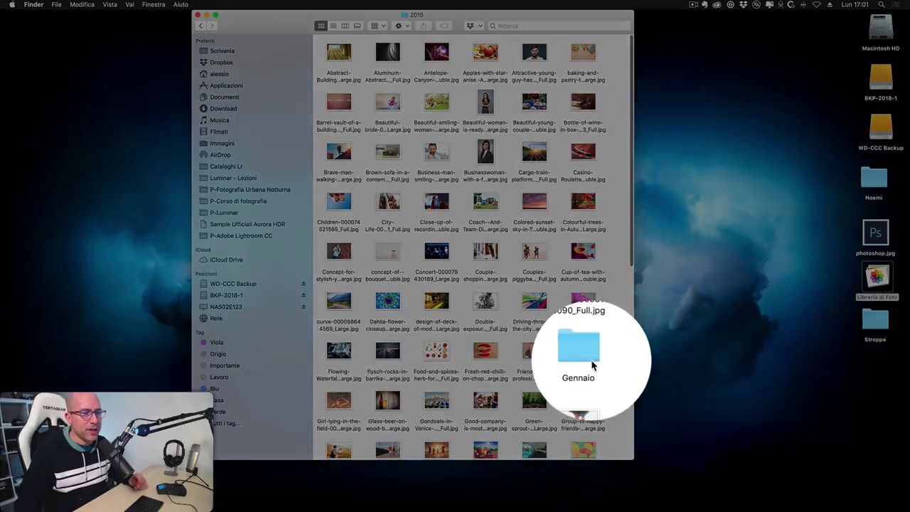
click(584, 356)
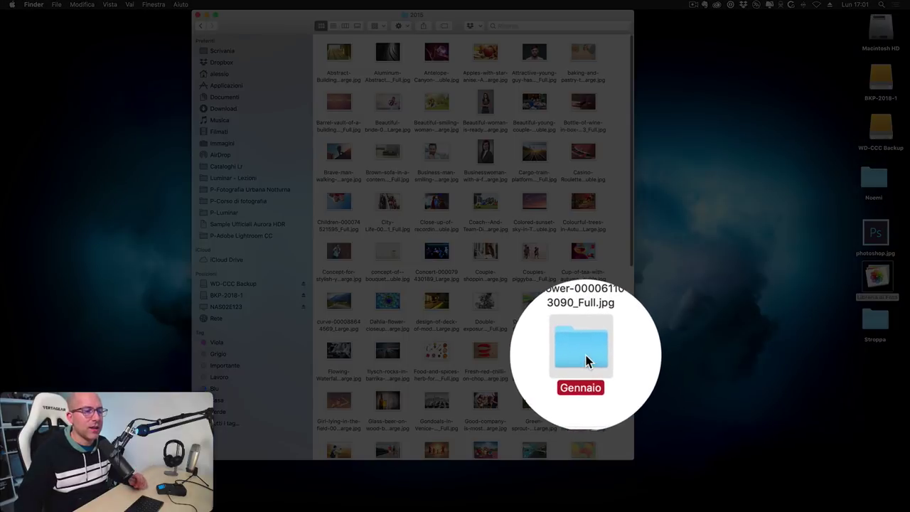
double_click(586, 361)
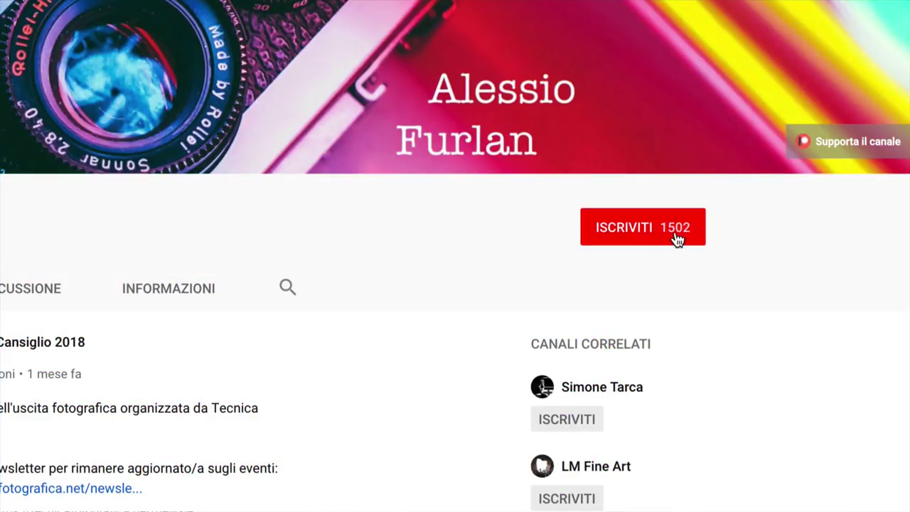
Subscribe to the photography channel with the ISCRITTI button
click(673, 238)
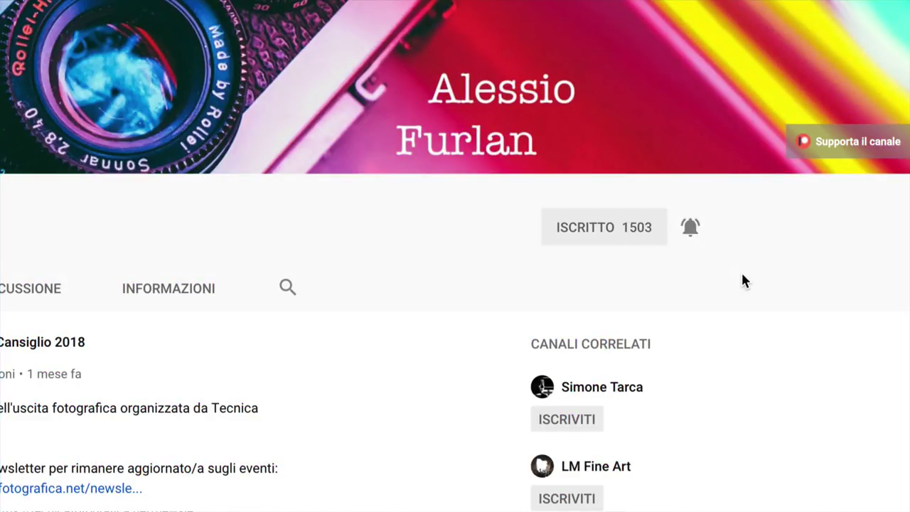